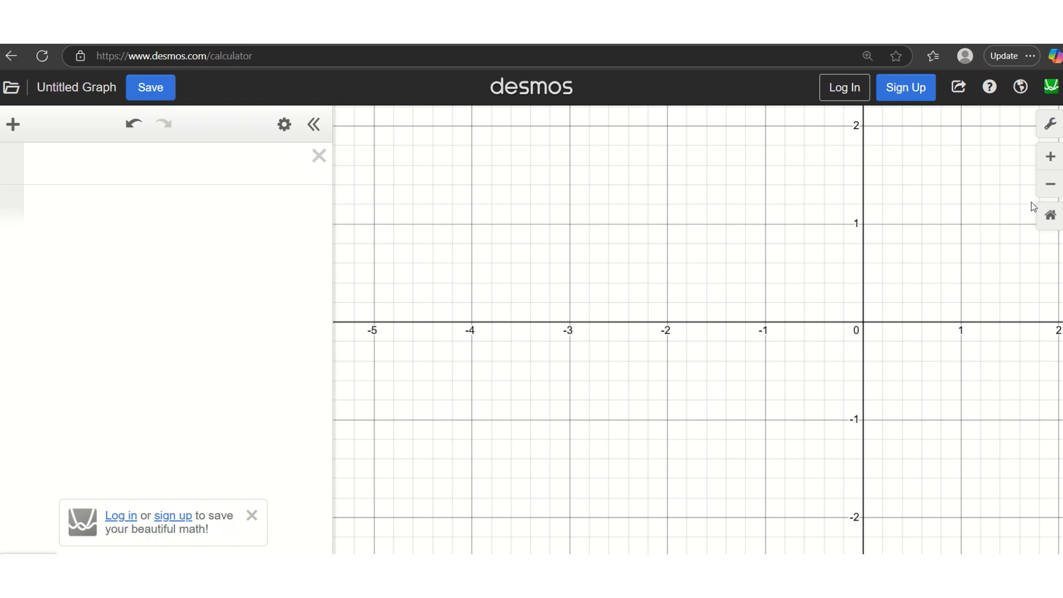
# Reset the graph to the default view and plot the quadratic y = x^2 + 4x + 1
pyautogui.click(1051, 217)
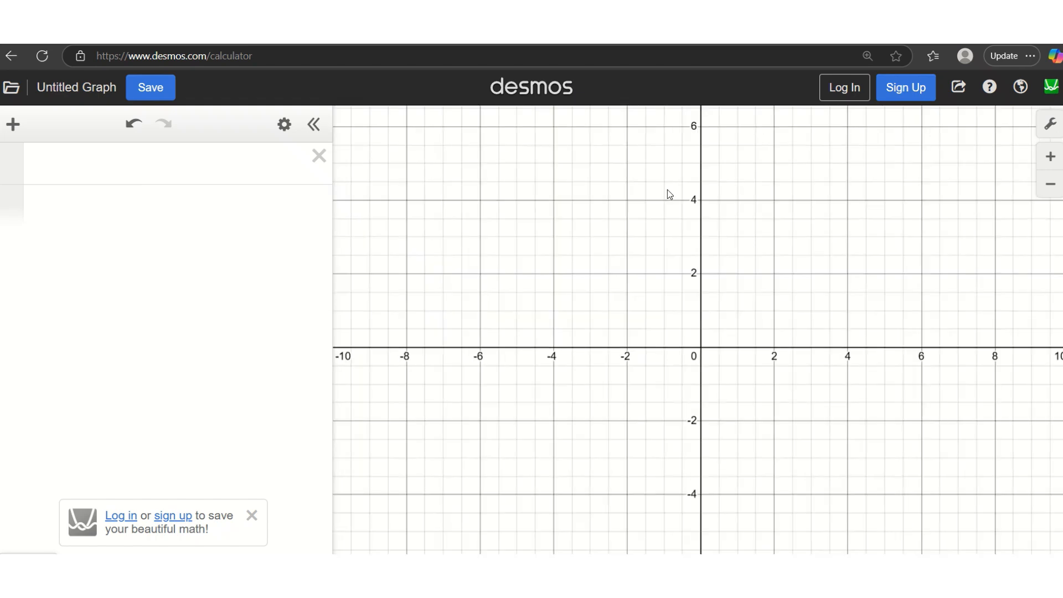
pyautogui.click(228, 172)
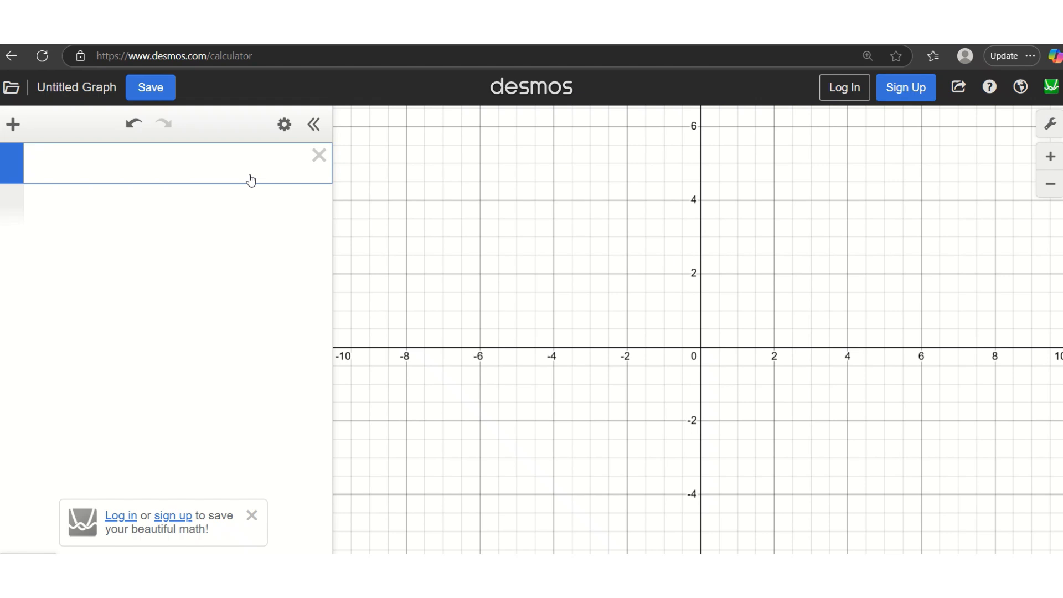
pyautogui.write('y=x^2')
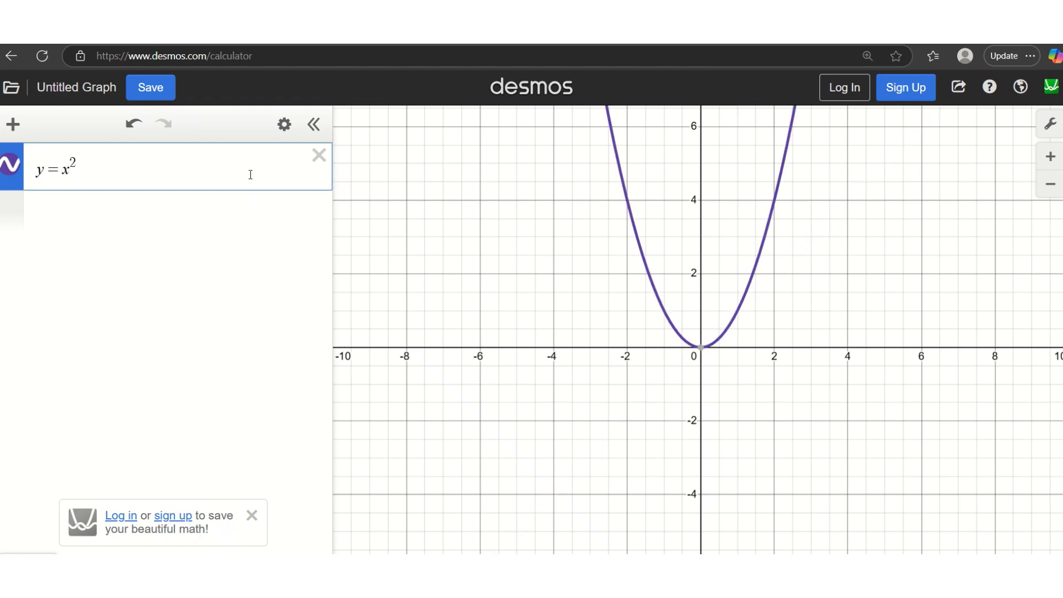
pyautogui.write('+')
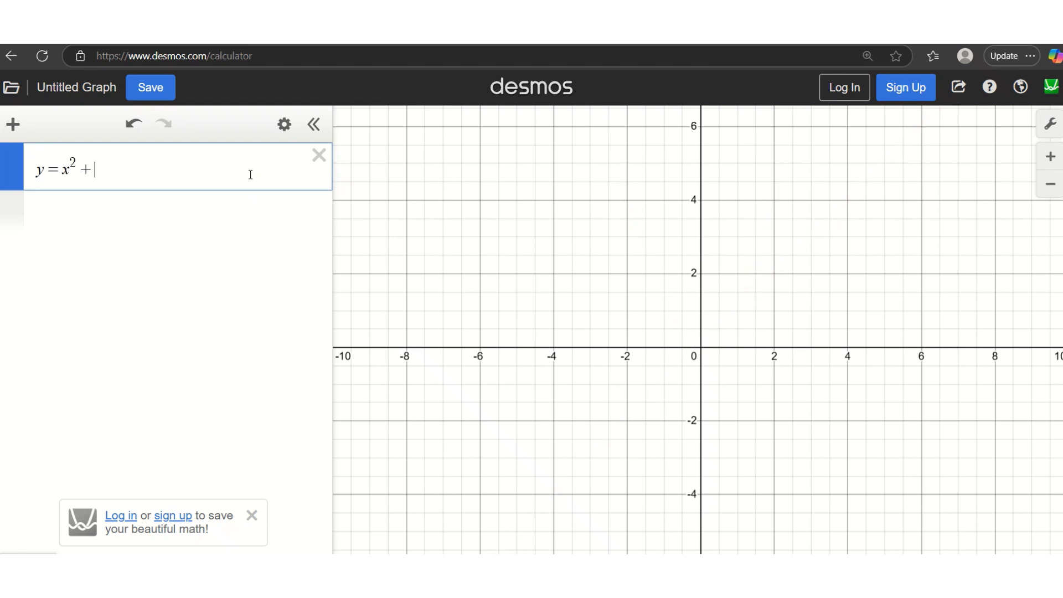
pyautogui.write('4x+1')
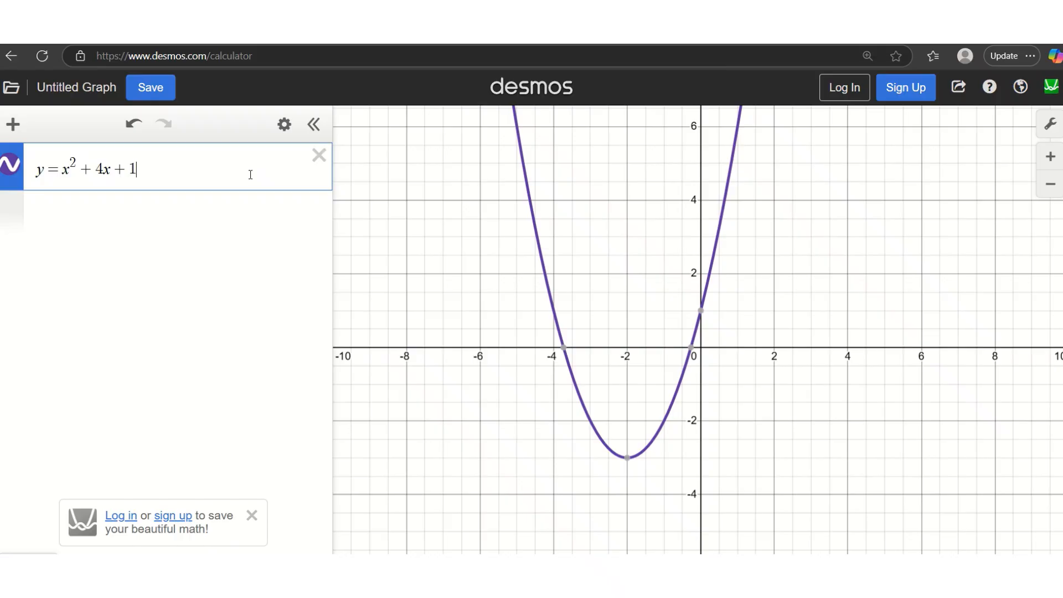
# Trace points along both branches of the parabola to examine where its y-values decrease and increase
pyautogui.click(518, 136)
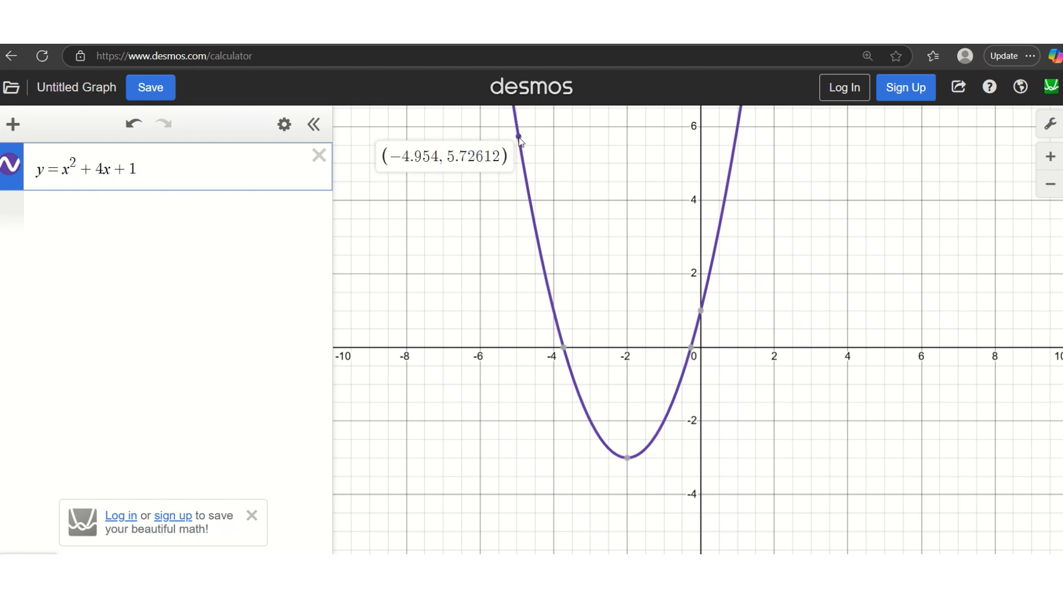
pyautogui.moveTo(519, 139); pyautogui.dragTo(530, 215)
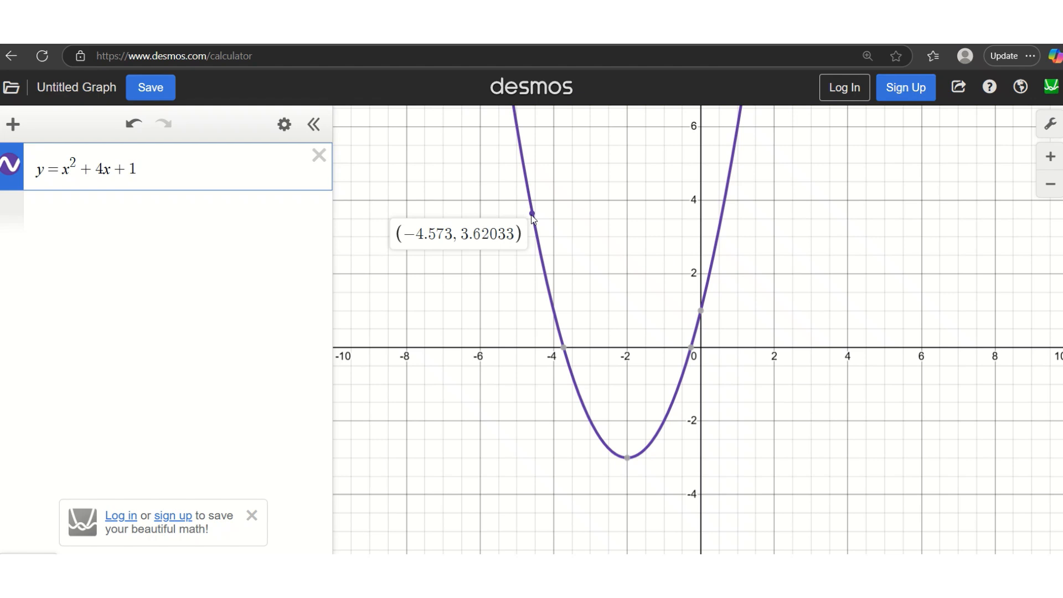
pyautogui.moveTo(530, 215); pyautogui.dragTo(554, 308)
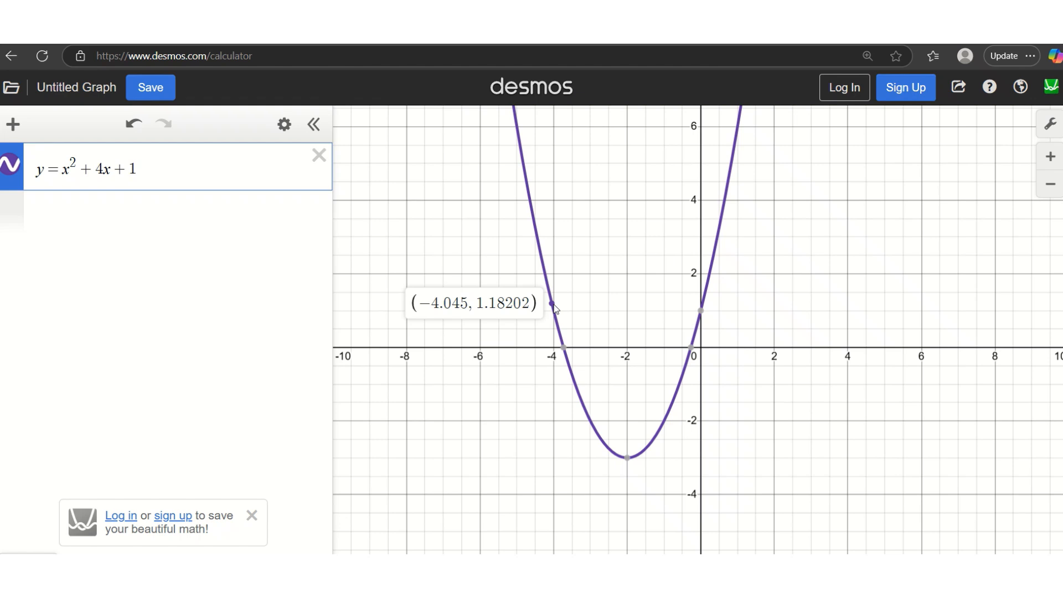
pyautogui.moveTo(555, 309)
pyautogui.mouseDown()
pyautogui.moveTo(584, 408)
pyautogui.moveTo(622, 449)
pyautogui.moveTo(649, 446)
pyautogui.moveTo(666, 415)
pyautogui.moveTo(709, 223)
pyautogui.mouseUp()
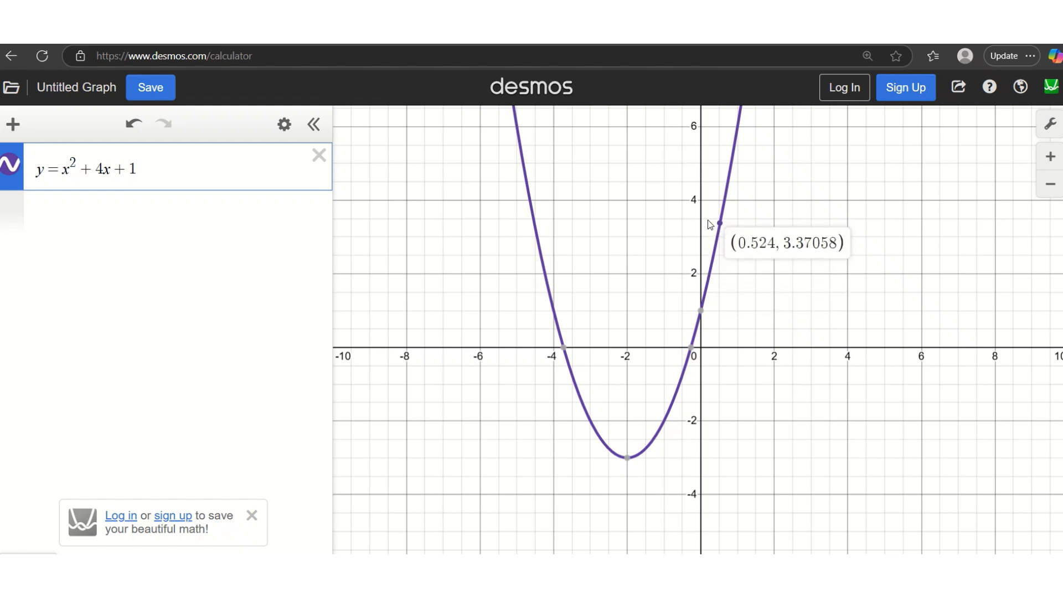
pyautogui.moveTo(709, 223); pyautogui.dragTo(720, 171)
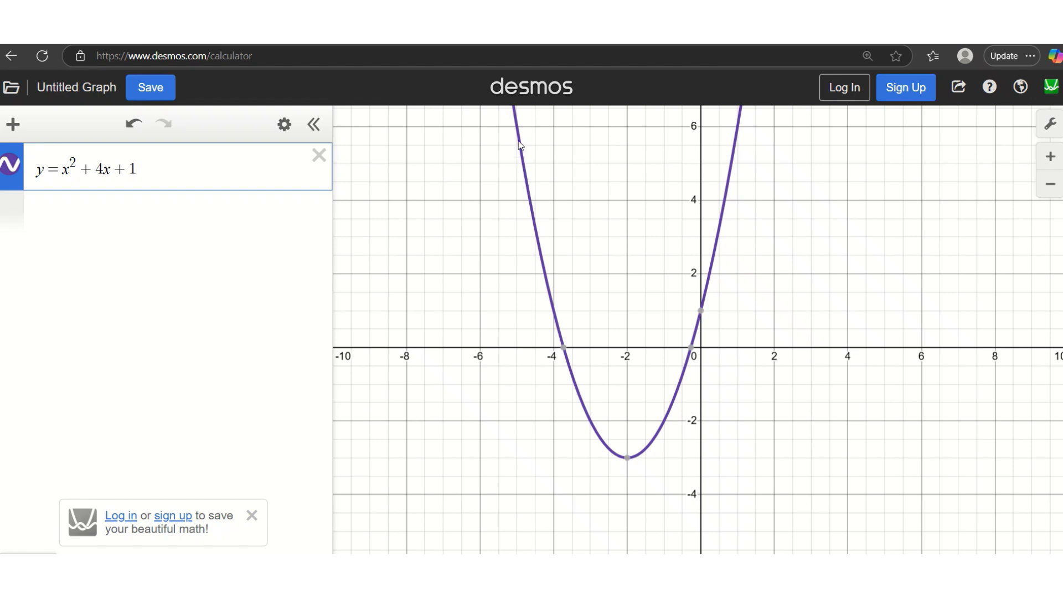
pyautogui.moveTo(518, 141)
pyautogui.mouseDown()
pyautogui.moveTo(546, 325)
pyautogui.moveTo(605, 466)
pyautogui.moveTo(644, 471)
pyautogui.moveTo(719, 206)
pyautogui.mouseUp()
pyautogui.moveTo(516, 134); pyautogui.dragTo(519, 158)
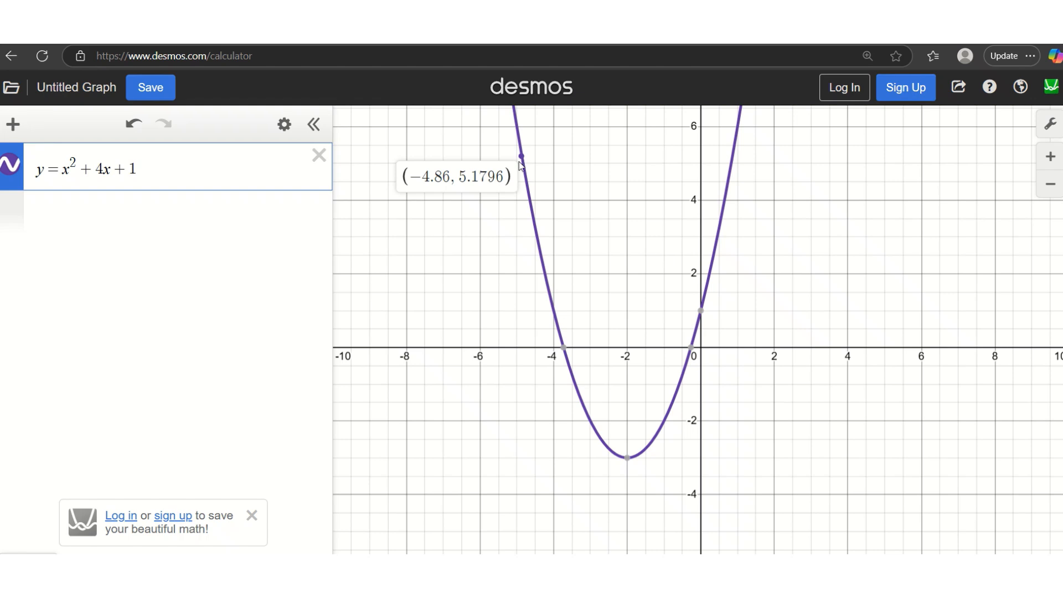
pyautogui.moveTo(519, 158); pyautogui.dragTo(536, 226)
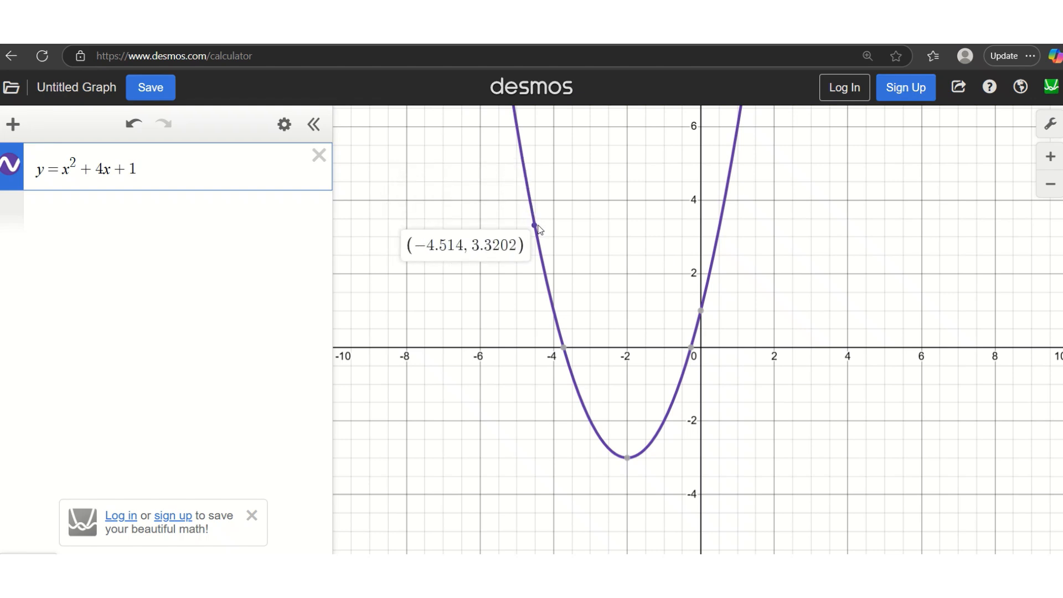
pyautogui.moveTo(539, 229); pyautogui.dragTo(564, 313)
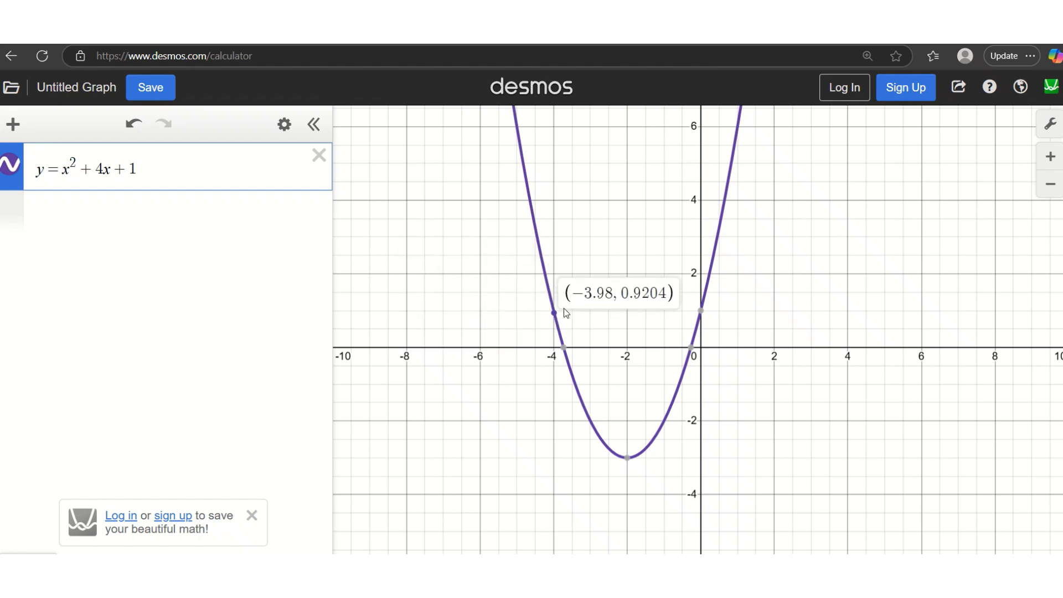
pyautogui.moveTo(564, 310); pyautogui.dragTo(614, 449)
# Display the coordinates of the parabola's vertex and both of its x-intercepts
pyautogui.click(627, 458)
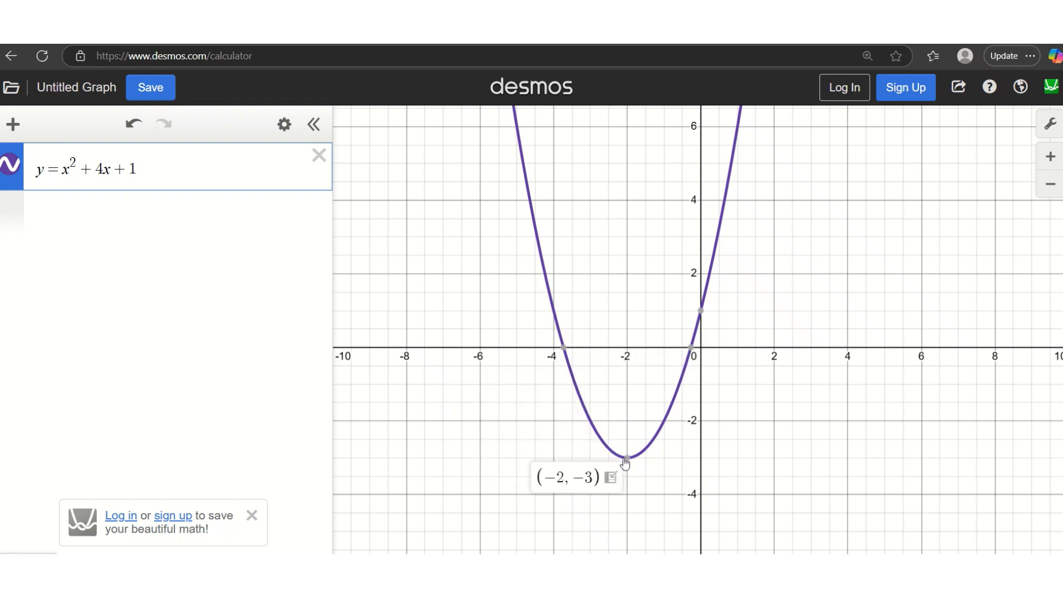
pyautogui.click(628, 459)
pyautogui.click(533, 411)
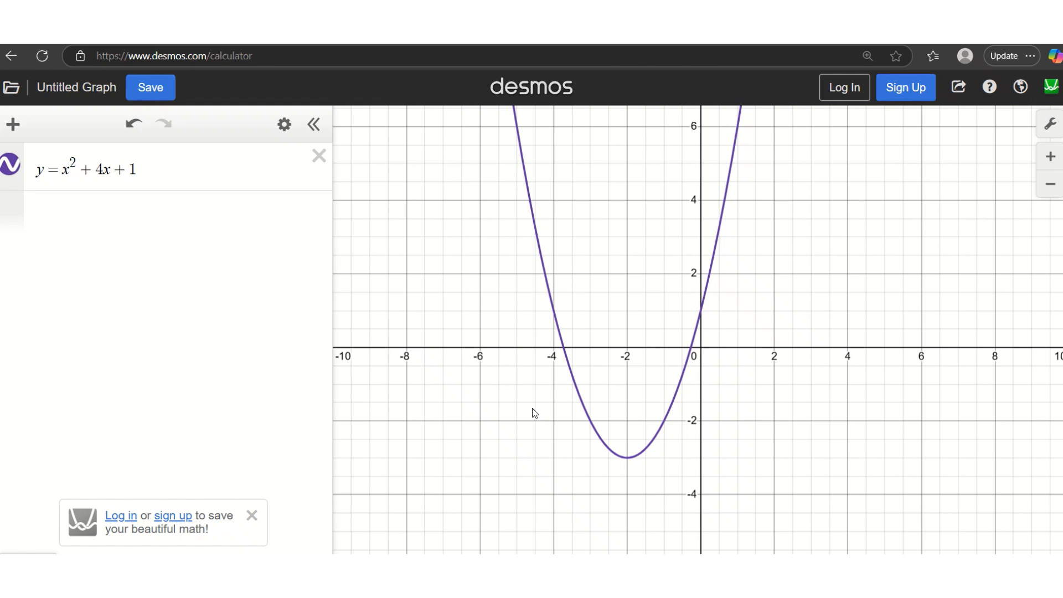
pyautogui.click(562, 347)
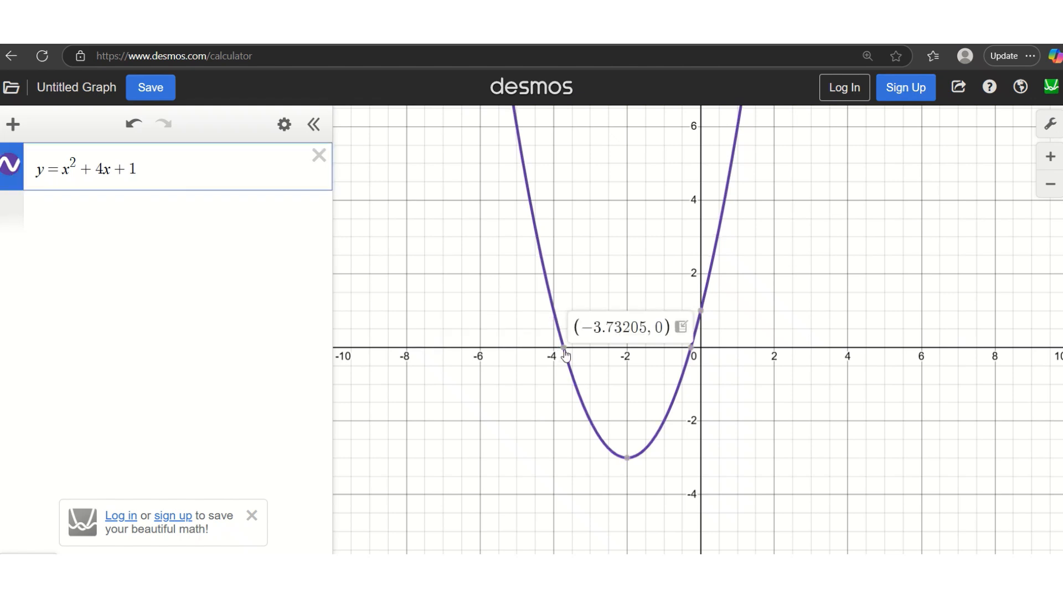
pyautogui.click(692, 347)
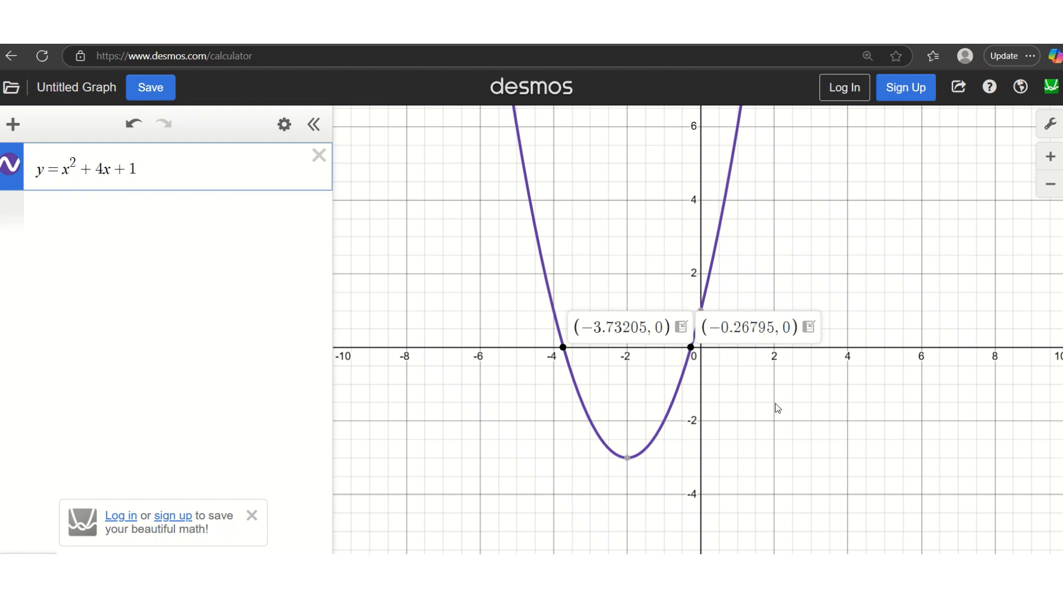
pyautogui.click(634, 447)
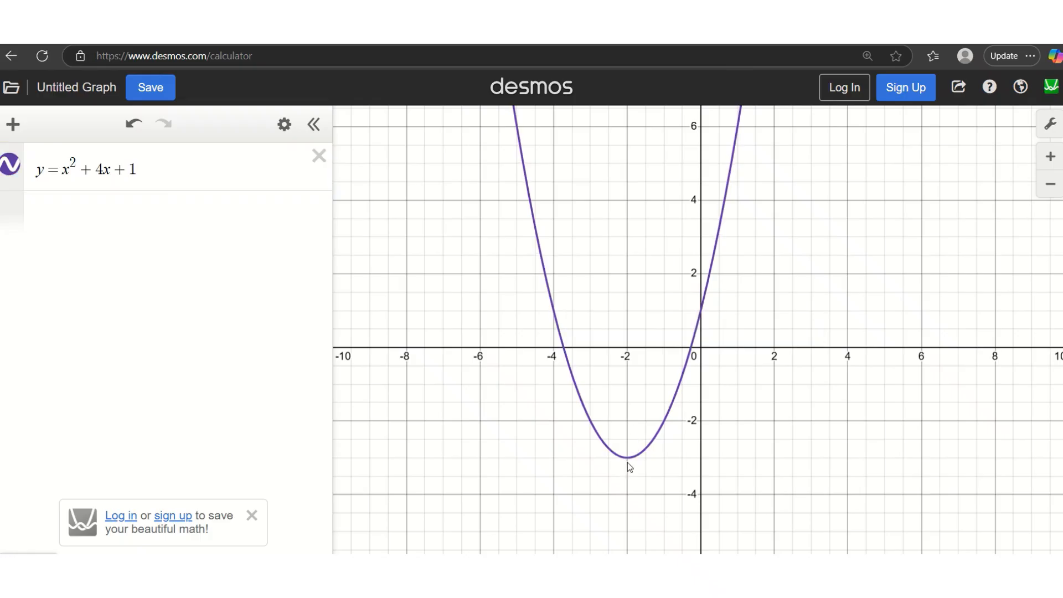
pyautogui.click(626, 458)
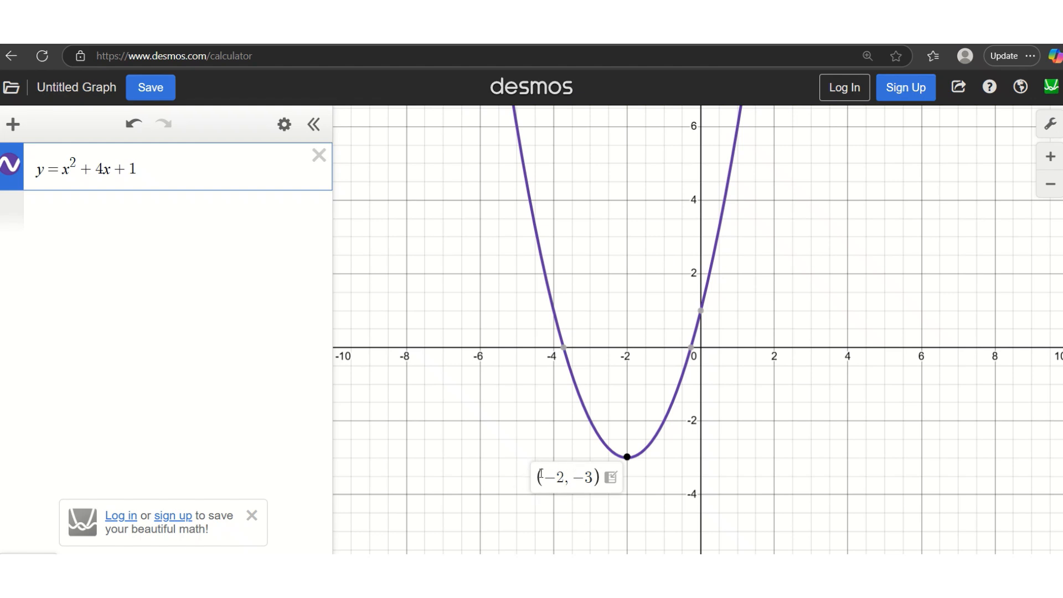
# Check the vertex's coordinates and add the inequality x < -2 as a second expression
pyautogui.click(151, 212)
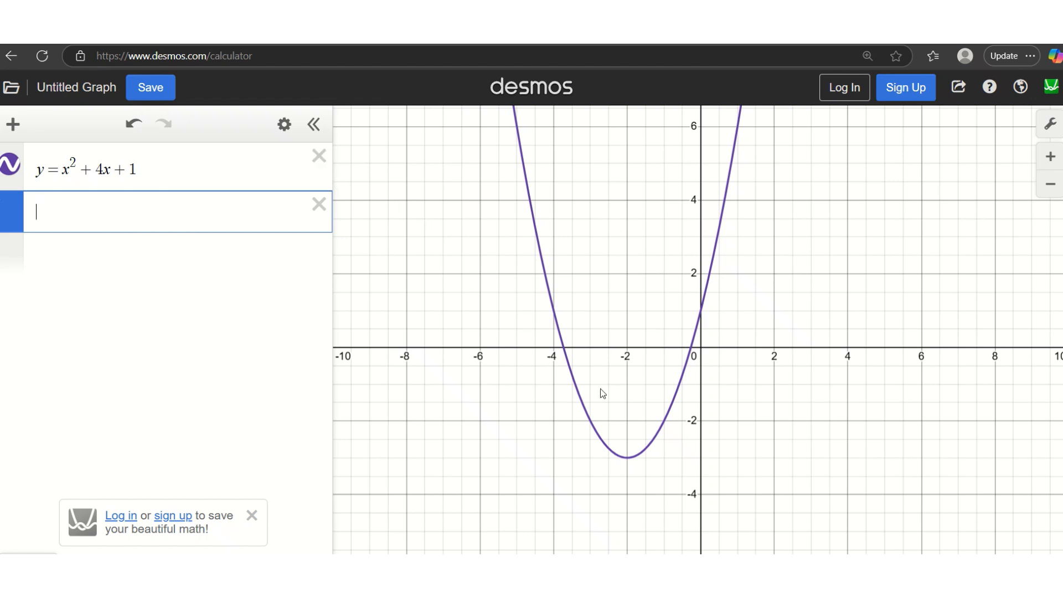
pyautogui.click(628, 458)
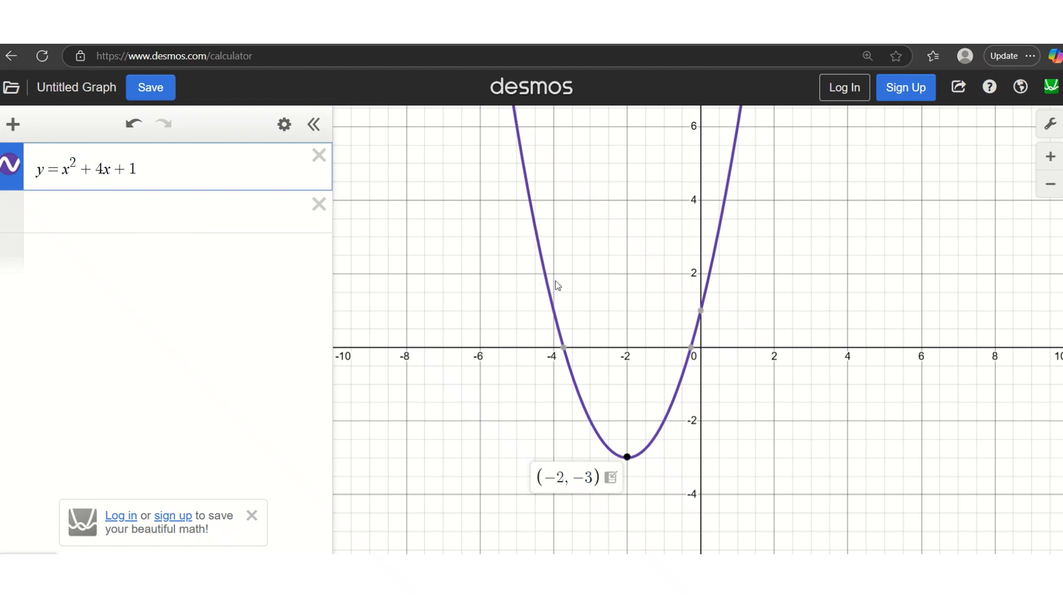
pyautogui.click(84, 205)
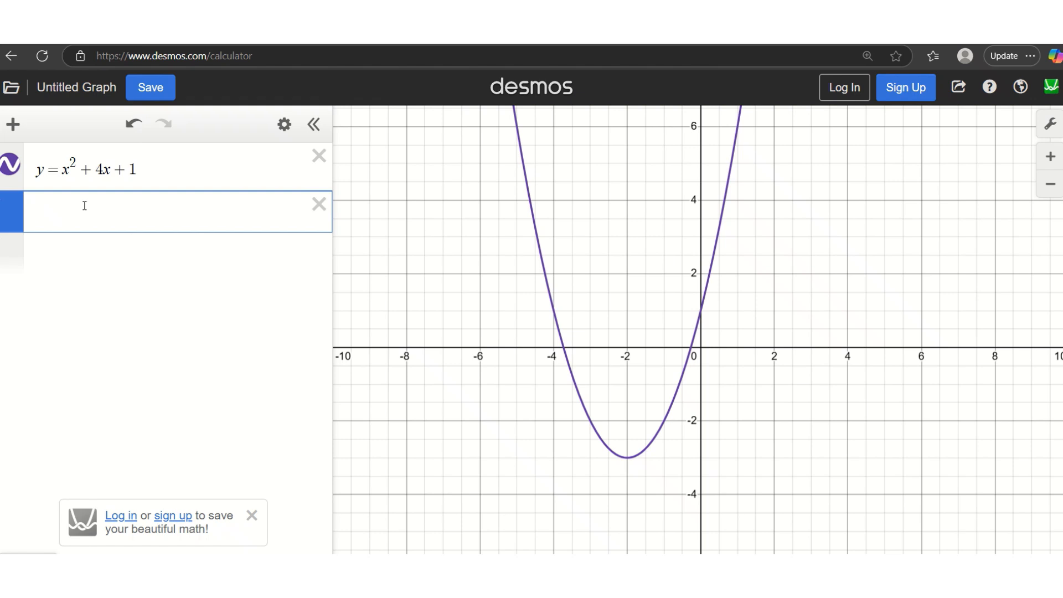
pyautogui.write('x')
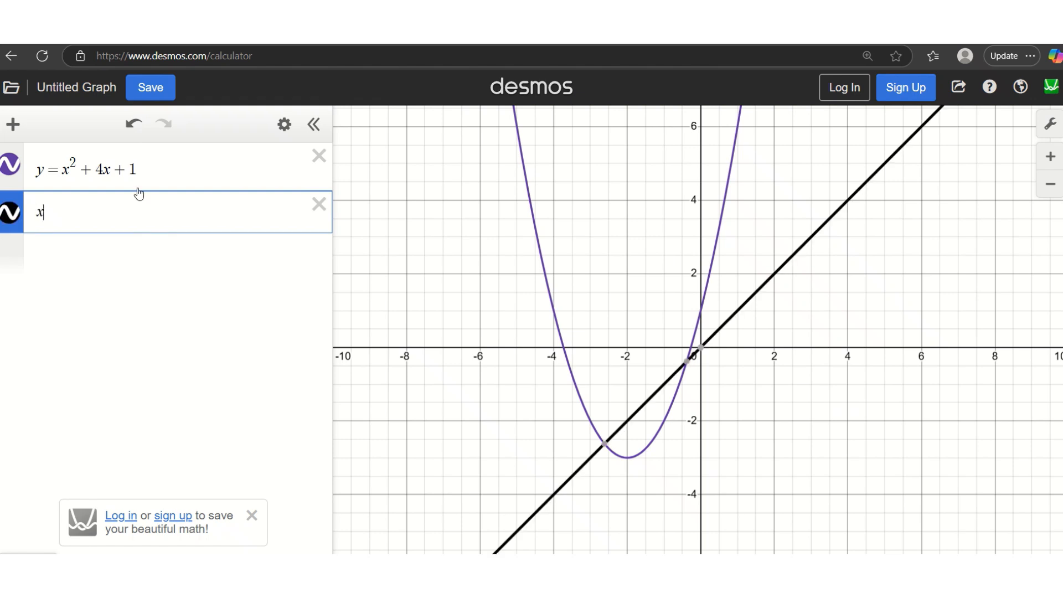
pyautogui.write('<-2')
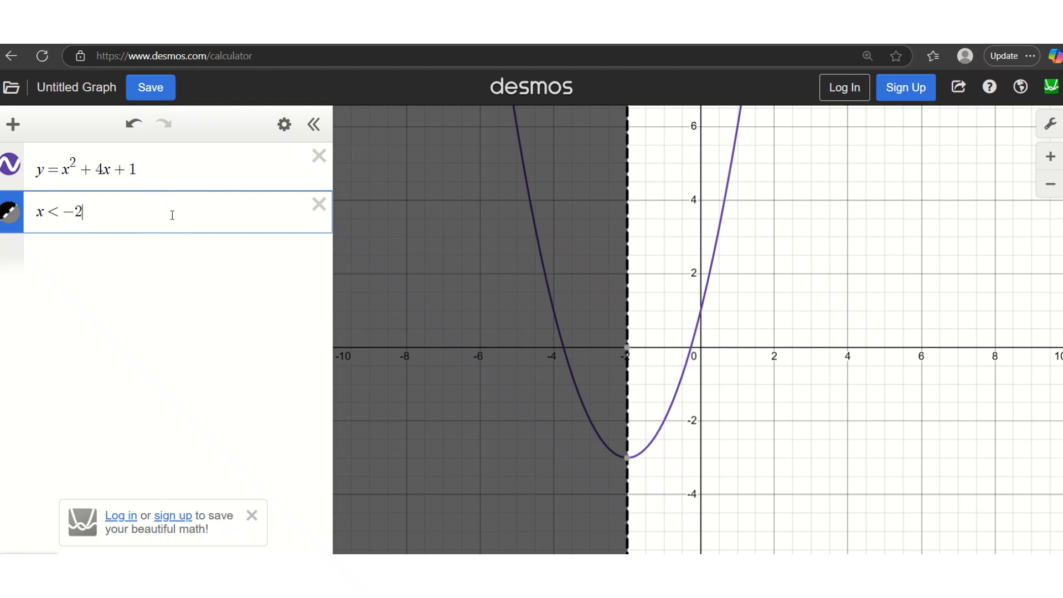
pyautogui.click(178, 259)
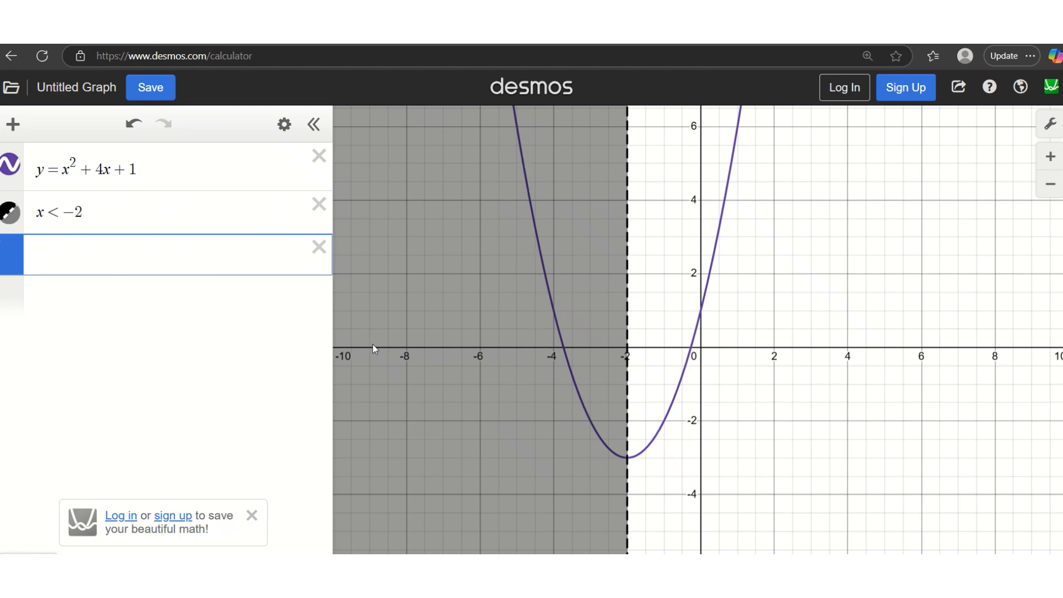
pyautogui.click(11, 215)
pyautogui.click(12, 216)
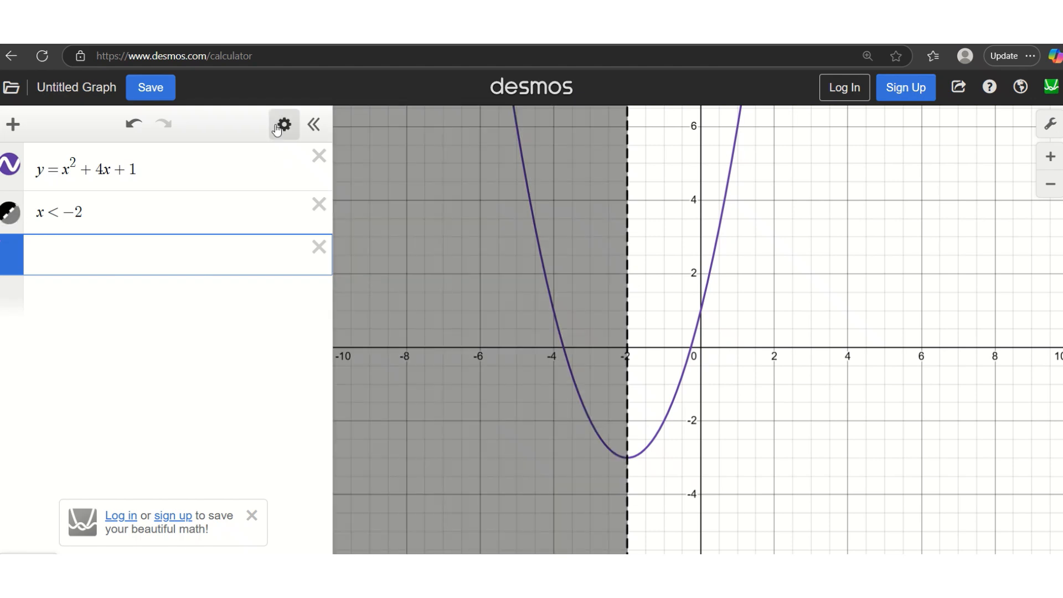
pyautogui.click(221, 210)
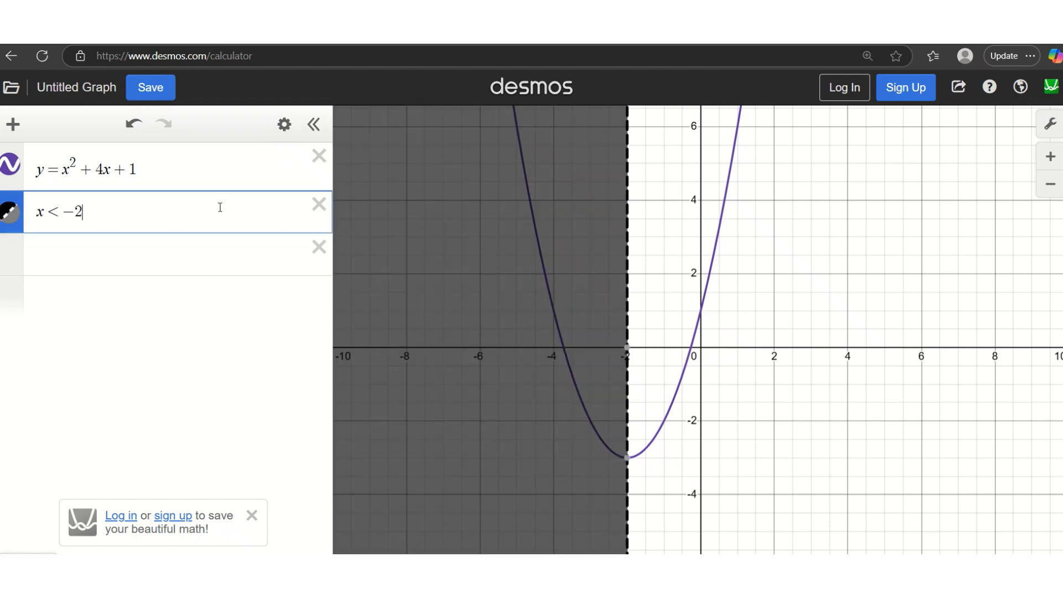
pyautogui.click(190, 260)
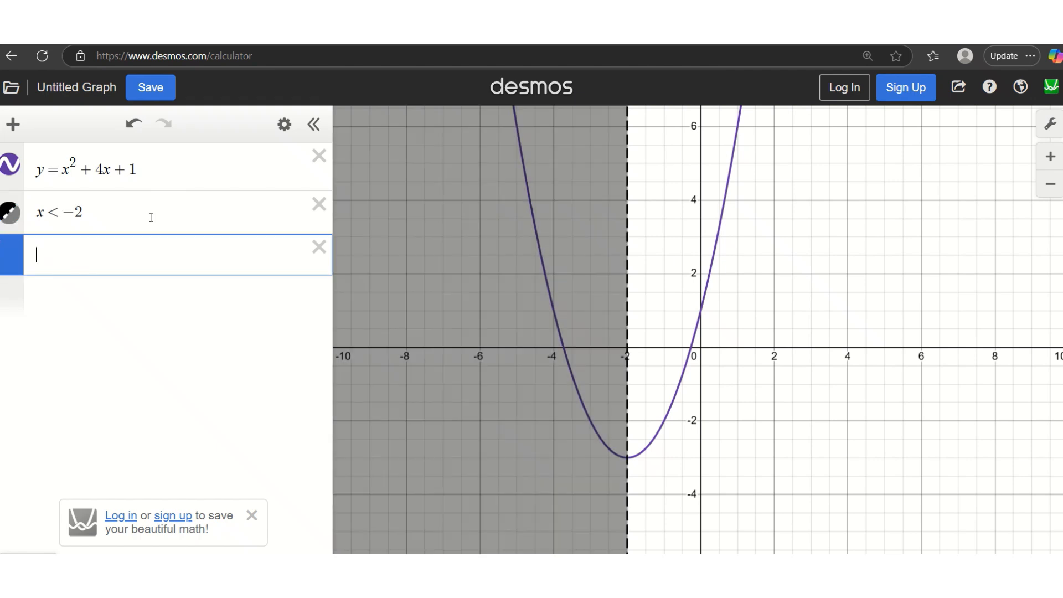
pyautogui.click(151, 217)
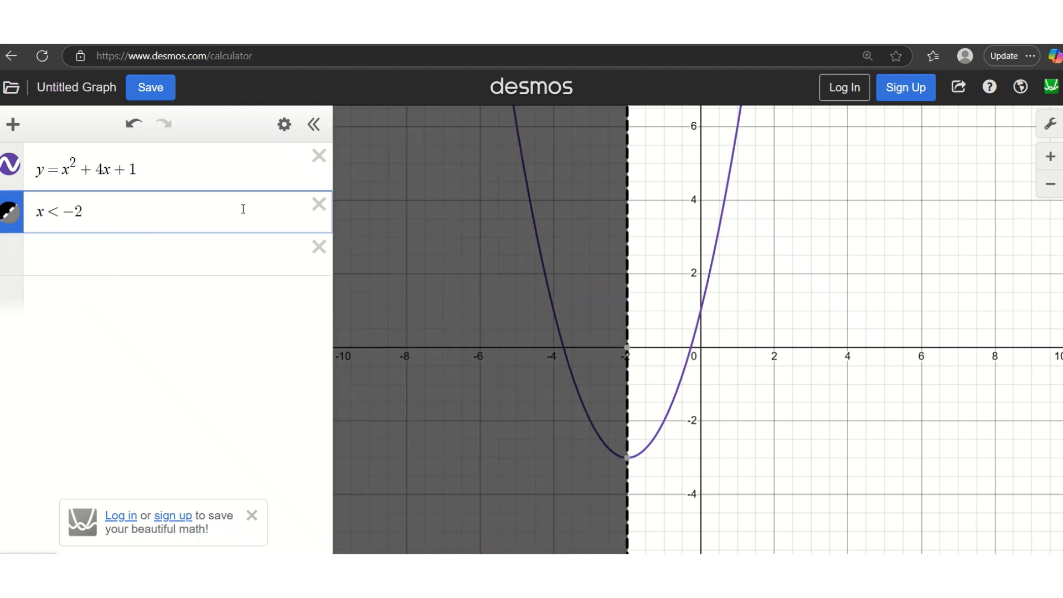
# Change the color of the x < -2 region to green and leave the list's edit mode
pyautogui.click(284, 124)
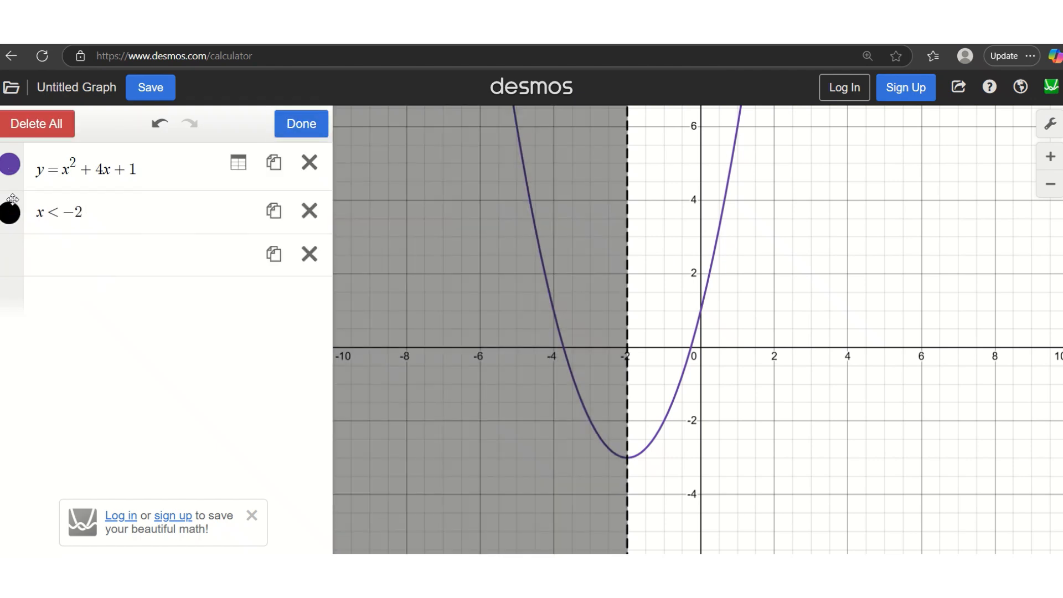
pyautogui.click(8, 216)
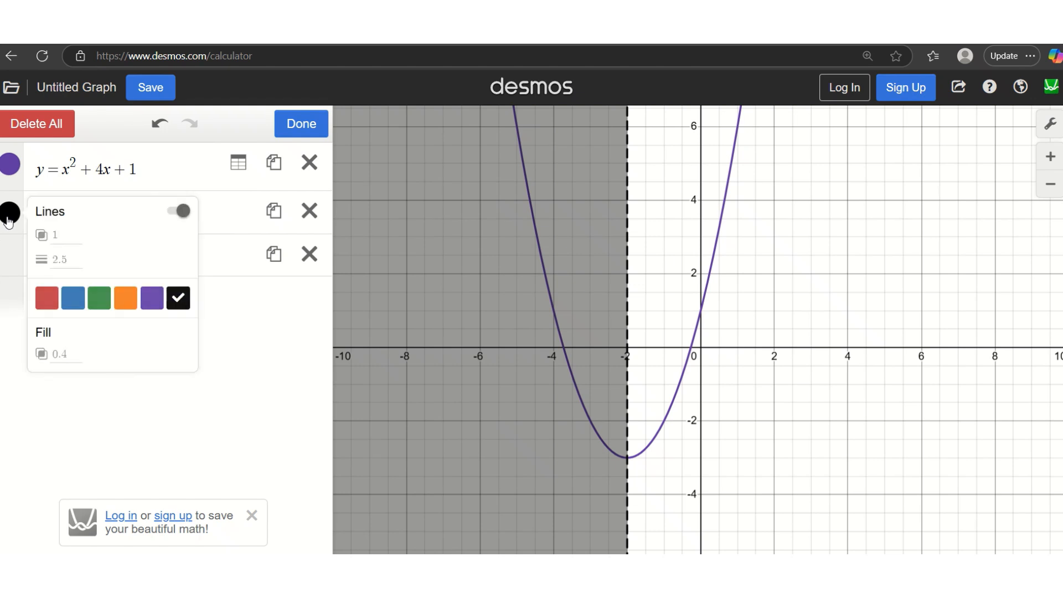
pyautogui.click(99, 303)
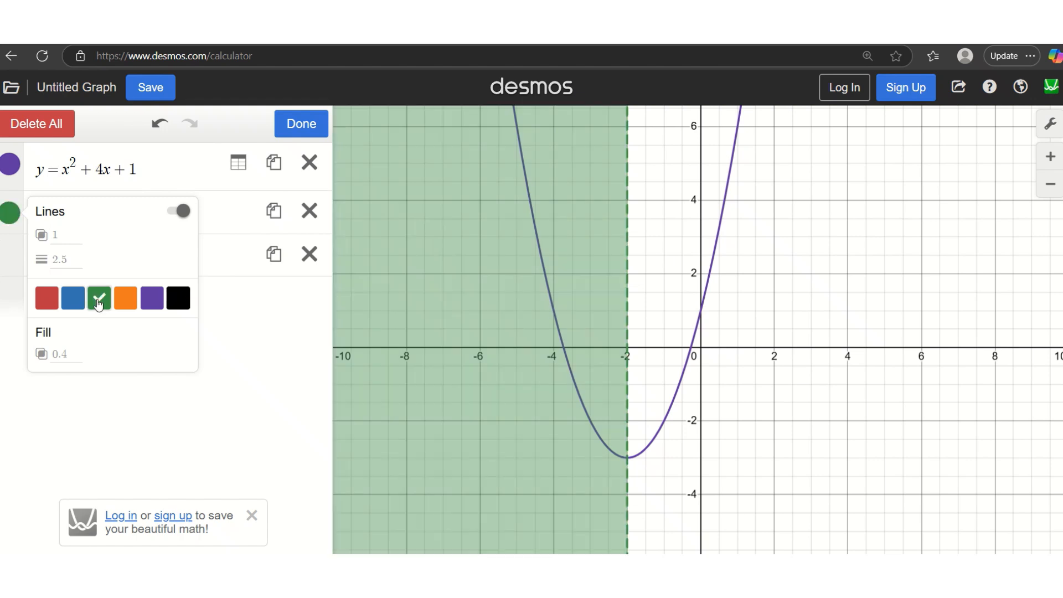
pyautogui.click(260, 345)
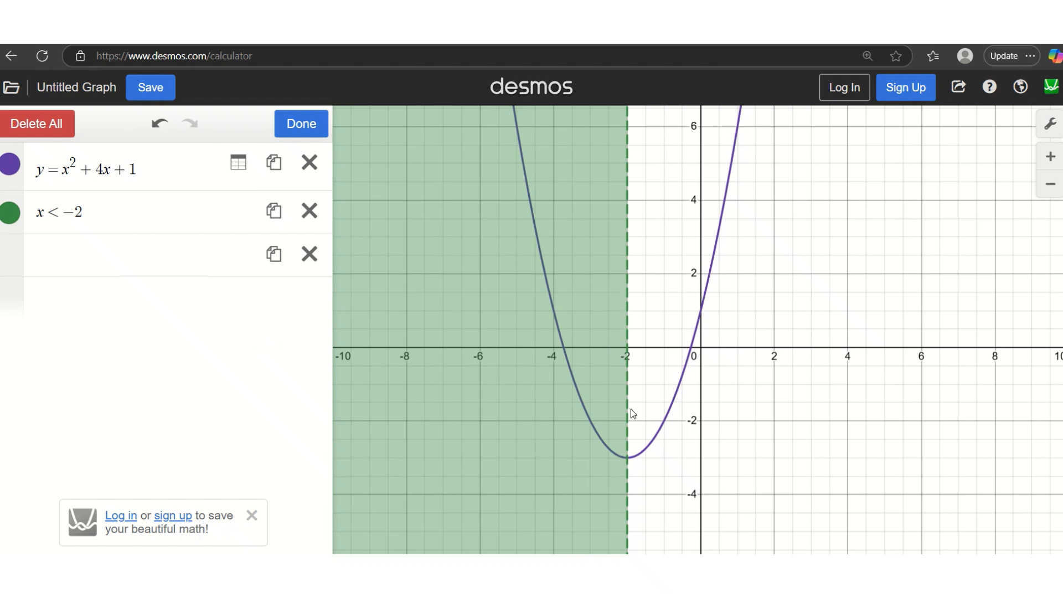
pyautogui.click(73, 252)
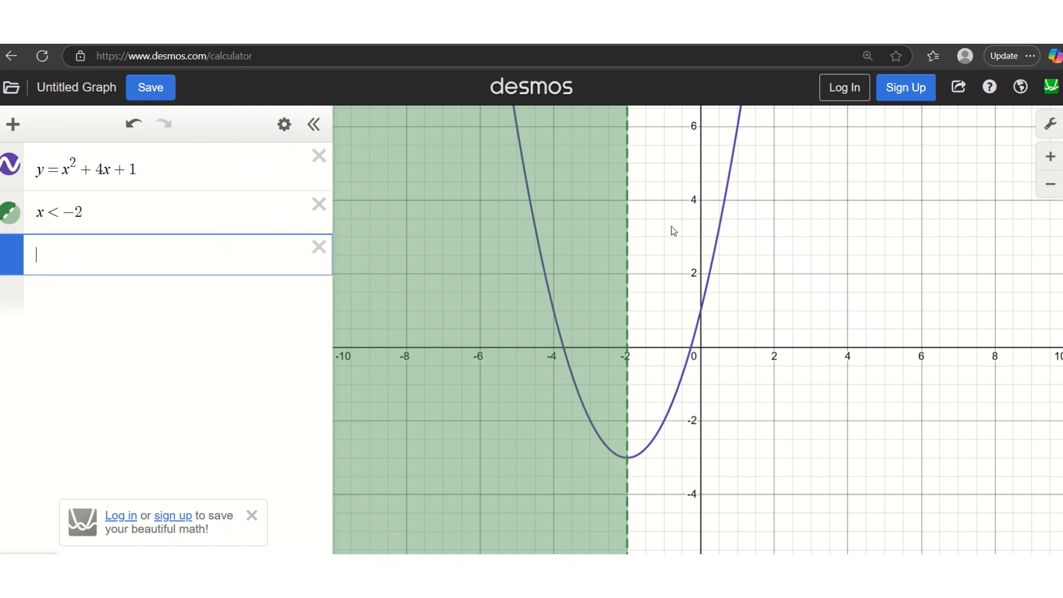
# Trace the parabola's right branch upward to examine its behavior outside the shaded region
pyautogui.click(677, 392)
pyautogui.moveTo(677, 392); pyautogui.dragTo(723, 203)
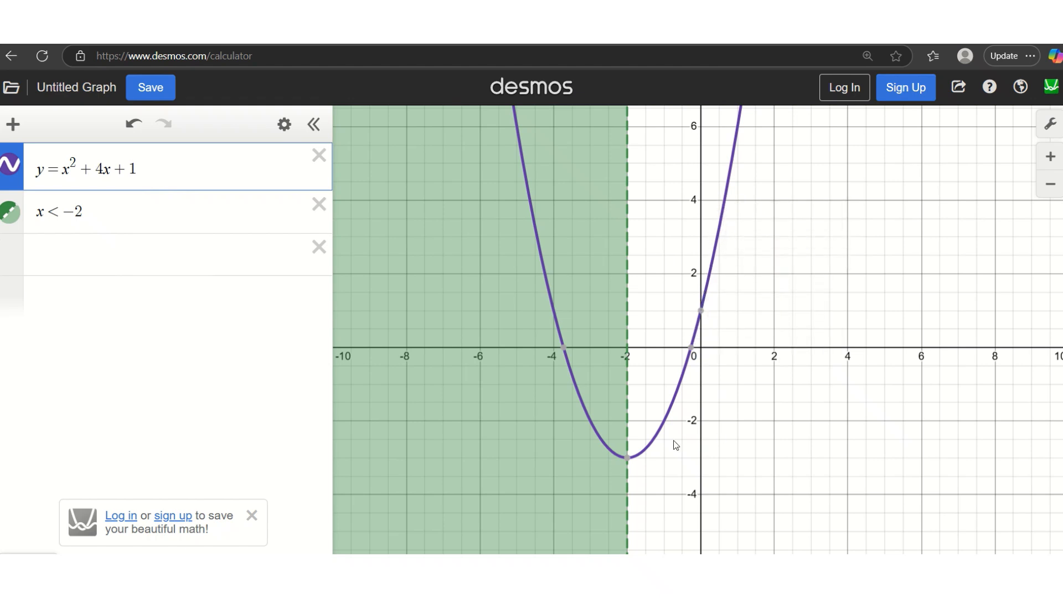
# Trace the parabola from just right of its vertex up past the x-axis to examine where the function increases
pyautogui.click(652, 443)
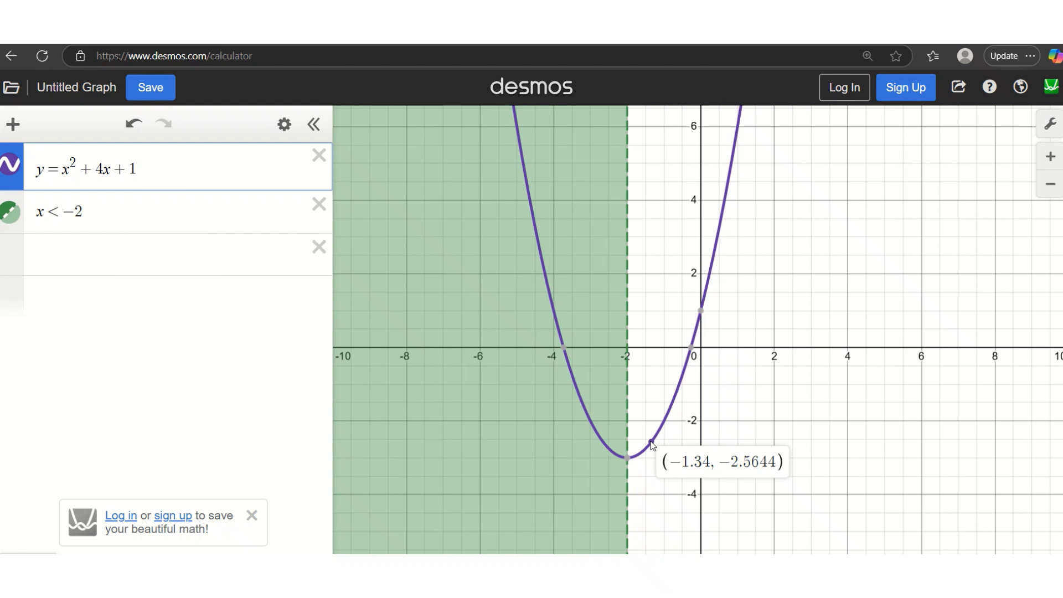
pyautogui.moveTo(652, 443); pyautogui.dragTo(683, 377)
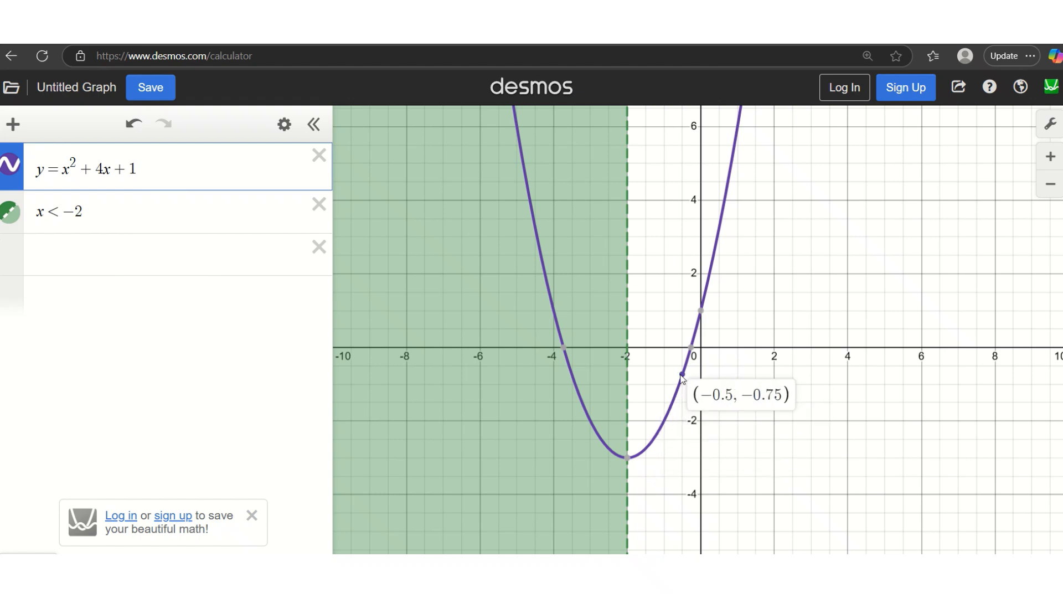
pyautogui.moveTo(682, 378); pyautogui.dragTo(720, 207)
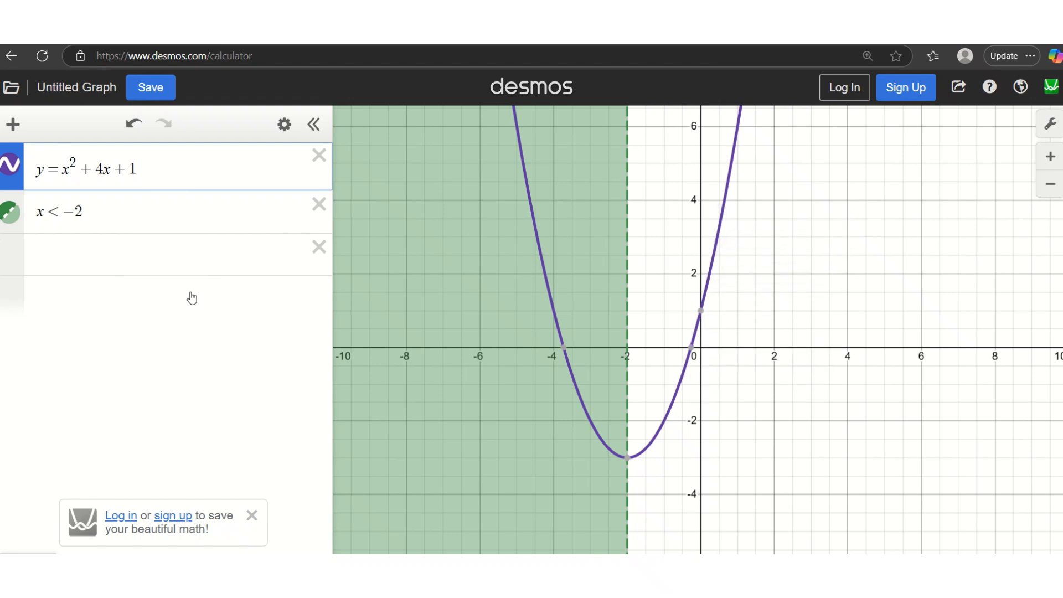
# Add the inequality x > -2 as a third expression to shade the region right of the vertex
pyautogui.click(174, 261)
pyautogui.write('x')
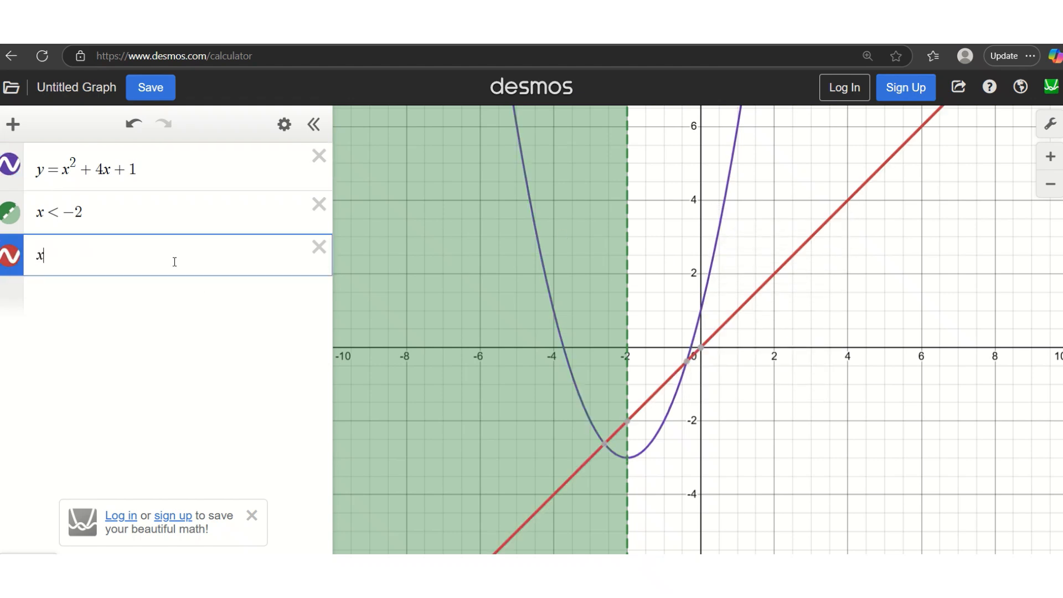
pyautogui.write('>-2')
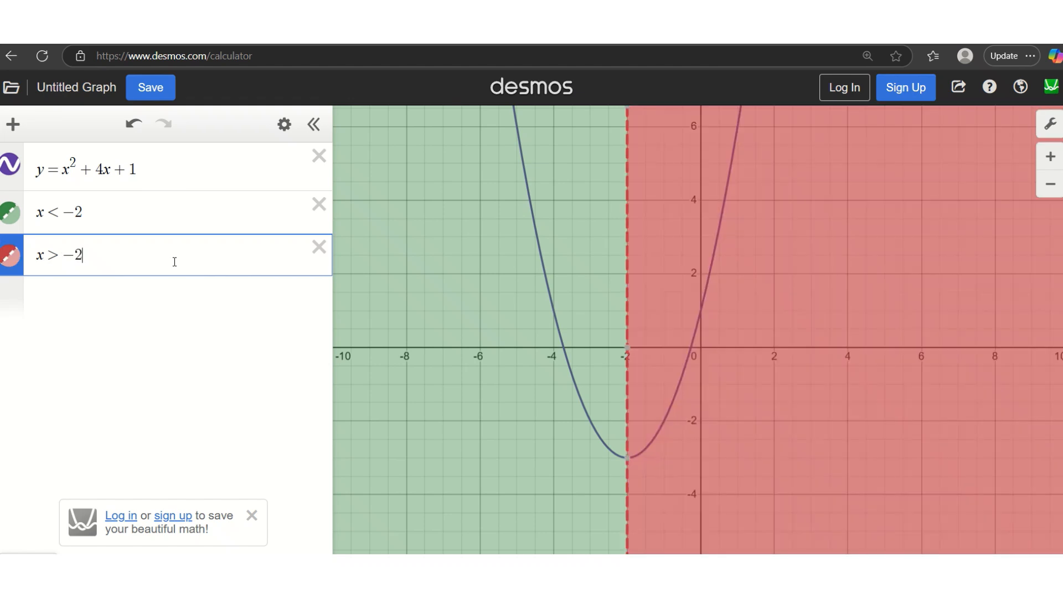
pyautogui.click(185, 297)
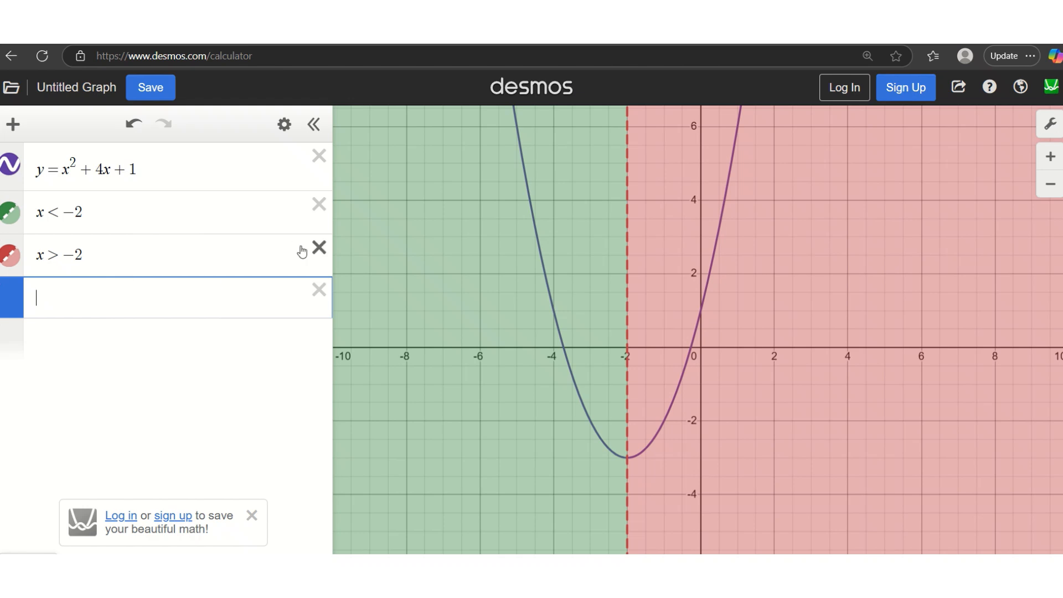
# Delete all three expressions so the list and graph are empty
pyautogui.click(318, 246)
pyautogui.click(319, 205)
pyautogui.click(319, 156)
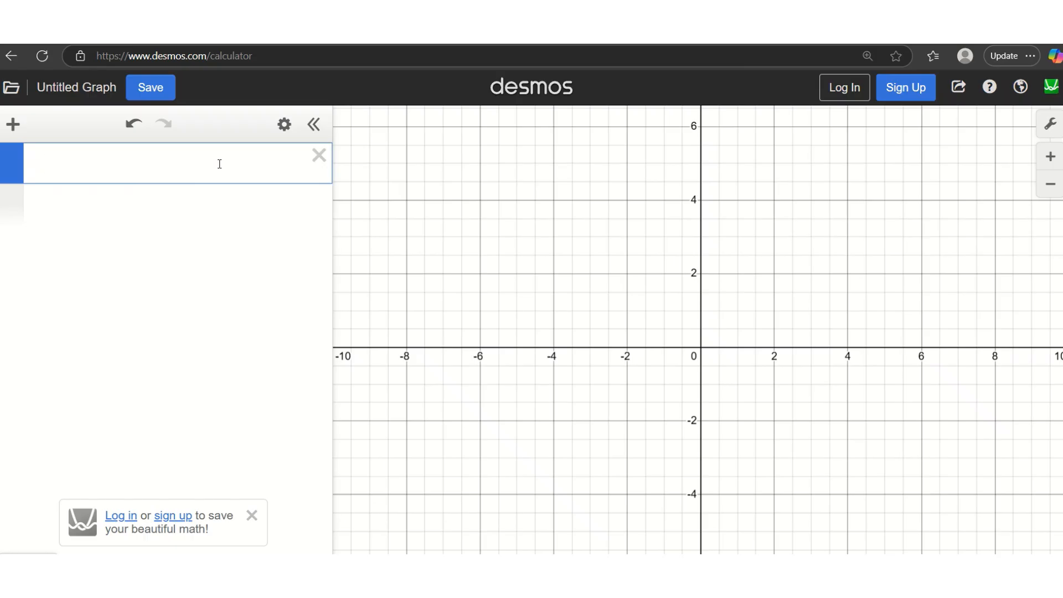
# Graph the quadratic function y = x^2 - x - 6 as the first expression
pyautogui.write('y=x')
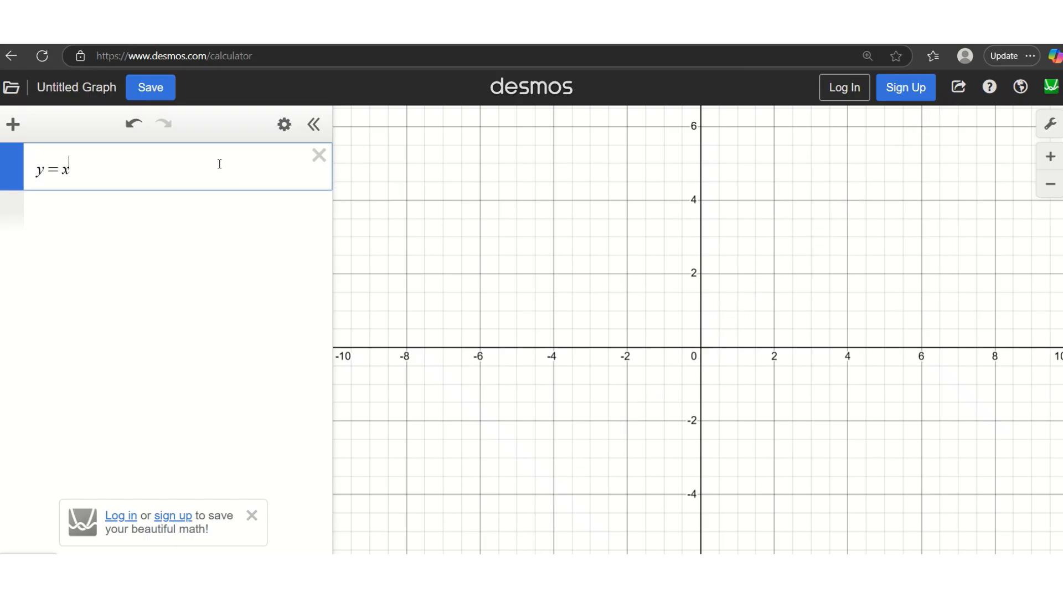
pyautogui.write('^2')
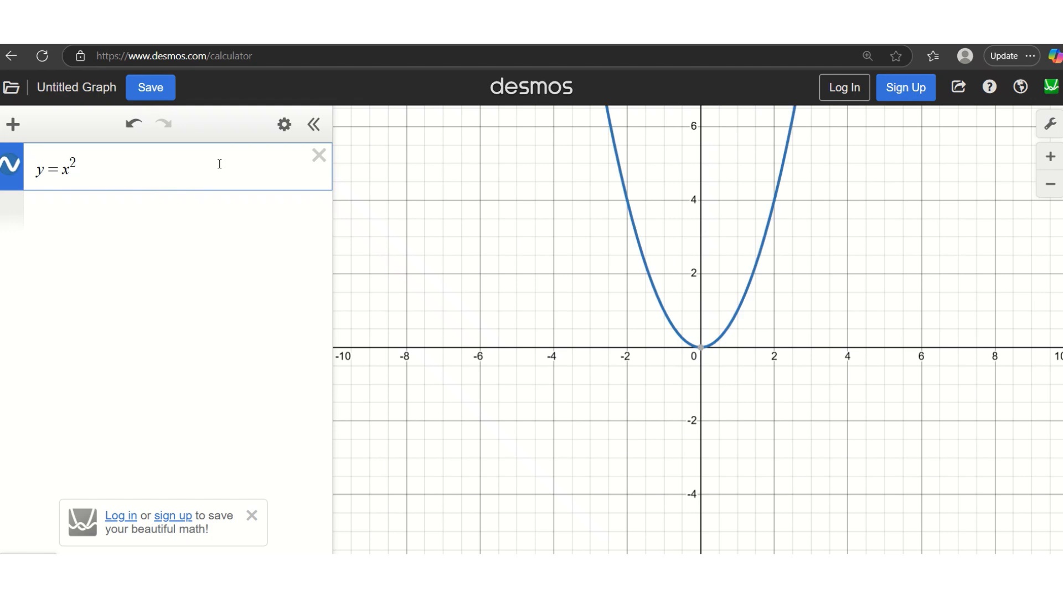
pyautogui.press('Left')
pyautogui.write('-')
pyautogui.press('BackSpace')
pyautogui.press('Right')
pyautogui.write('-')
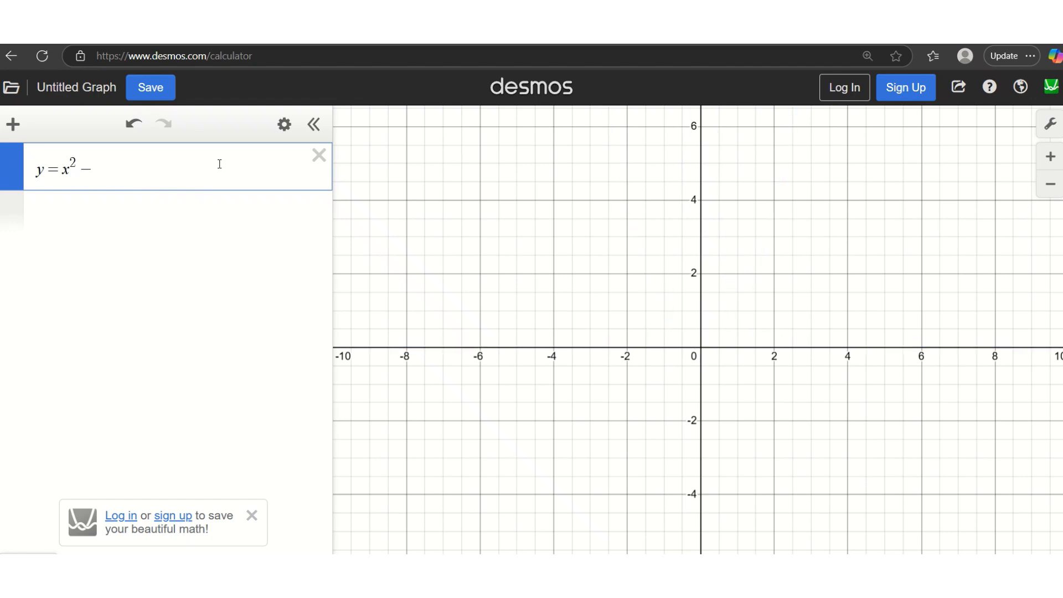
pyautogui.write('x-6')
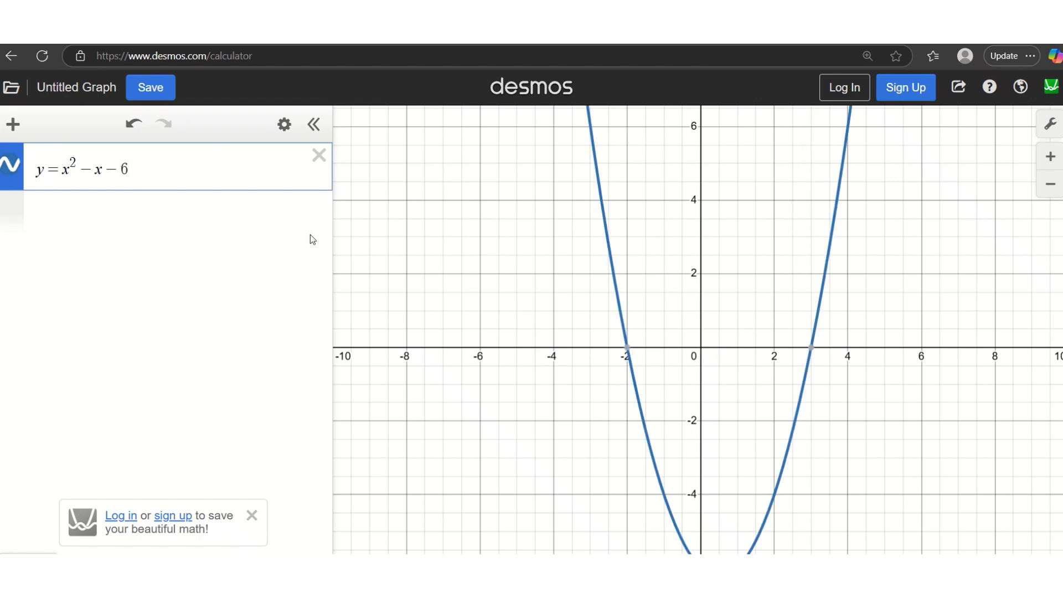
# Trace the parabola's left branch from above the x-axis down toward the vertex, with the whole vertex in view
pyautogui.scroll(-1, 524, 423)
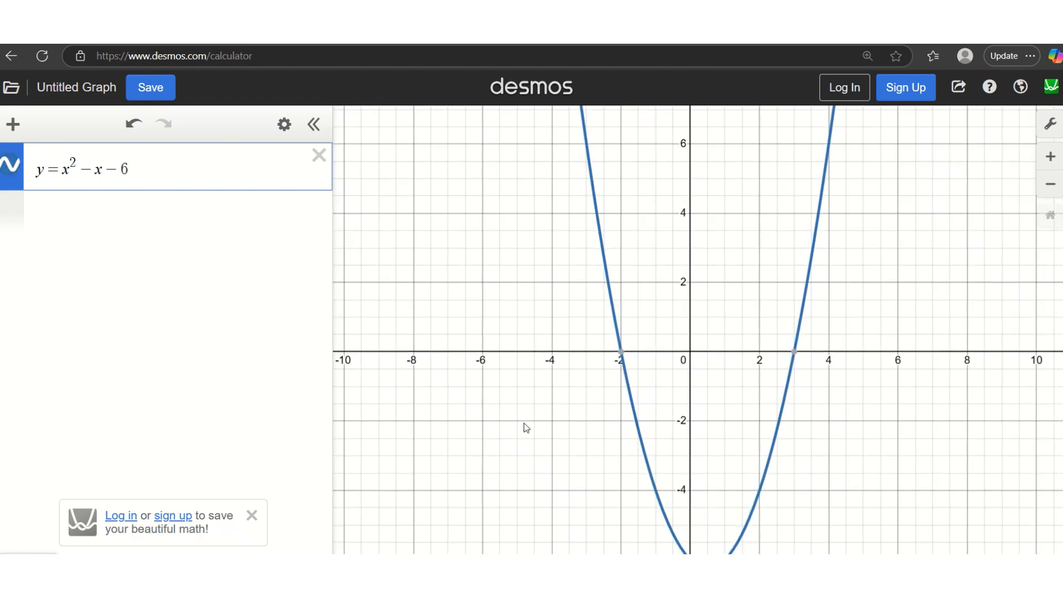
pyautogui.scroll(-2, 523, 423)
pyautogui.scroll(-1, 652, 486)
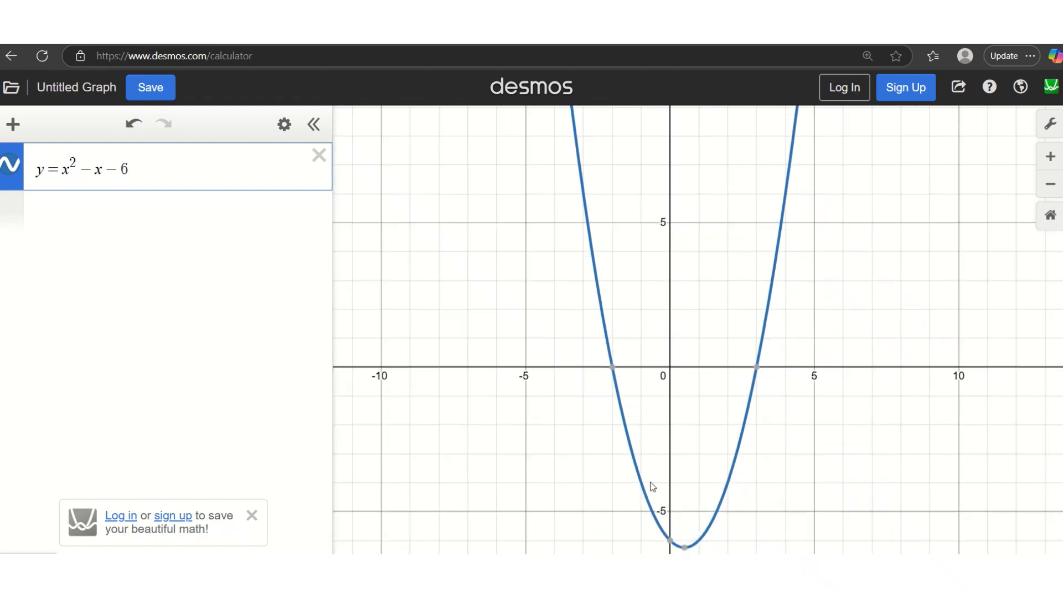
pyautogui.scroll(-3, 652, 486)
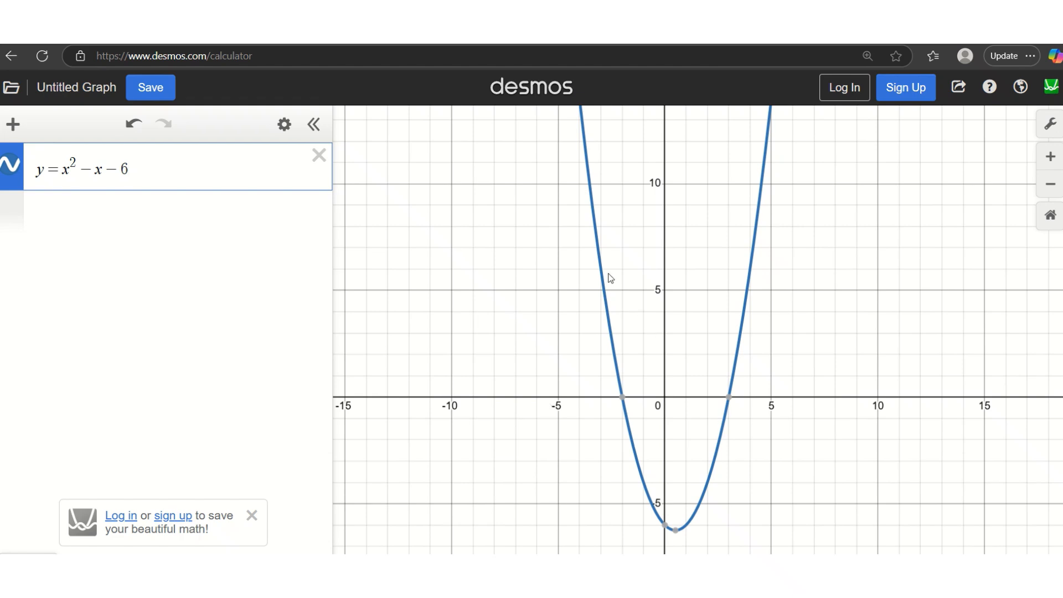
pyautogui.click(600, 261)
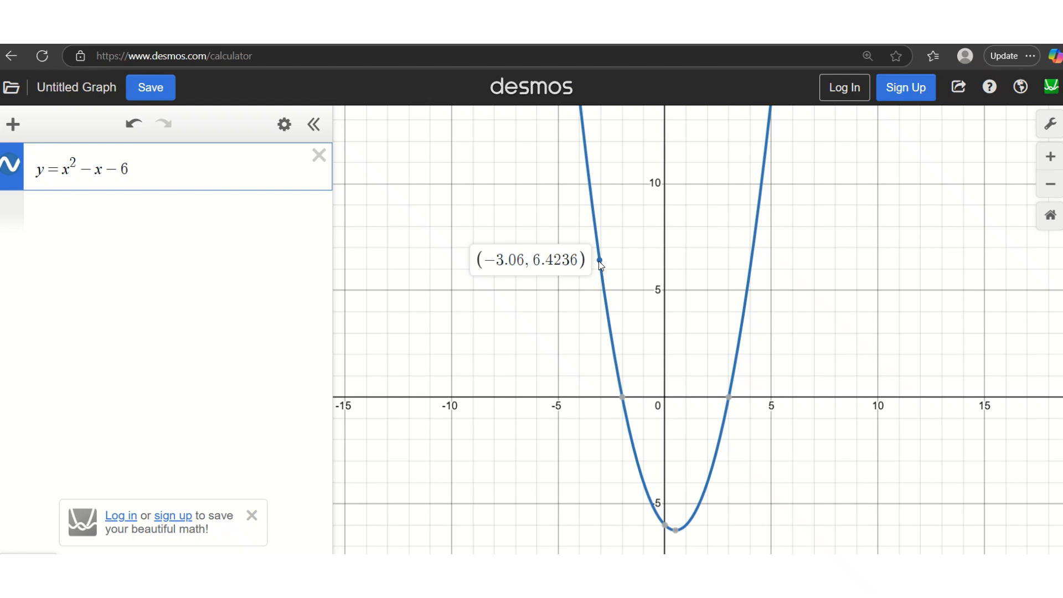
pyautogui.moveTo(599, 261); pyautogui.dragTo(625, 354)
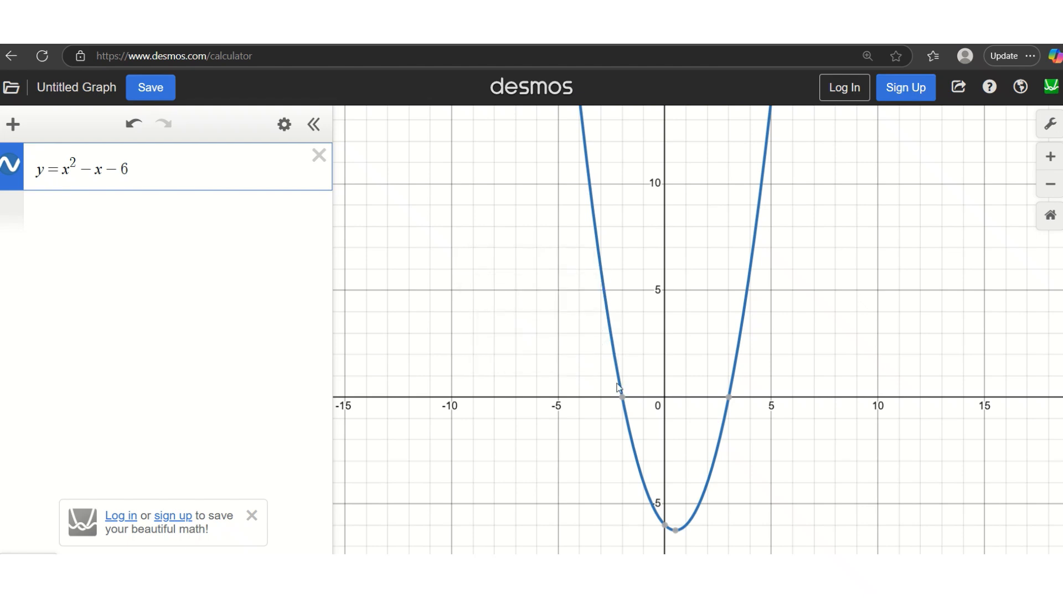
pyautogui.click(629, 429)
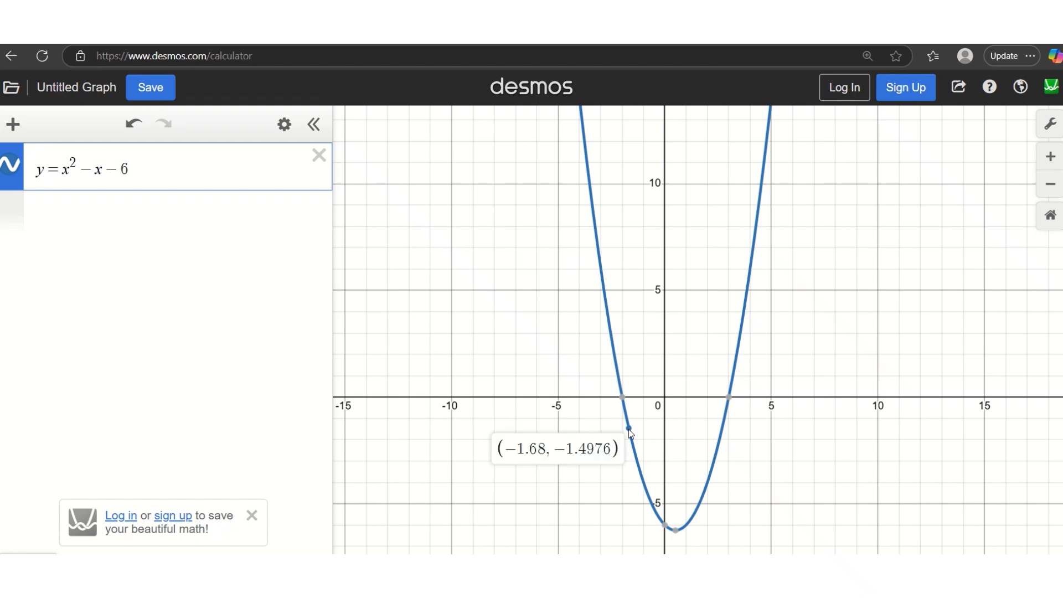
pyautogui.moveTo(629, 429); pyautogui.dragTo(652, 506)
# Check points on the parabola's right branch below and above the x-axis
pyautogui.click(721, 438)
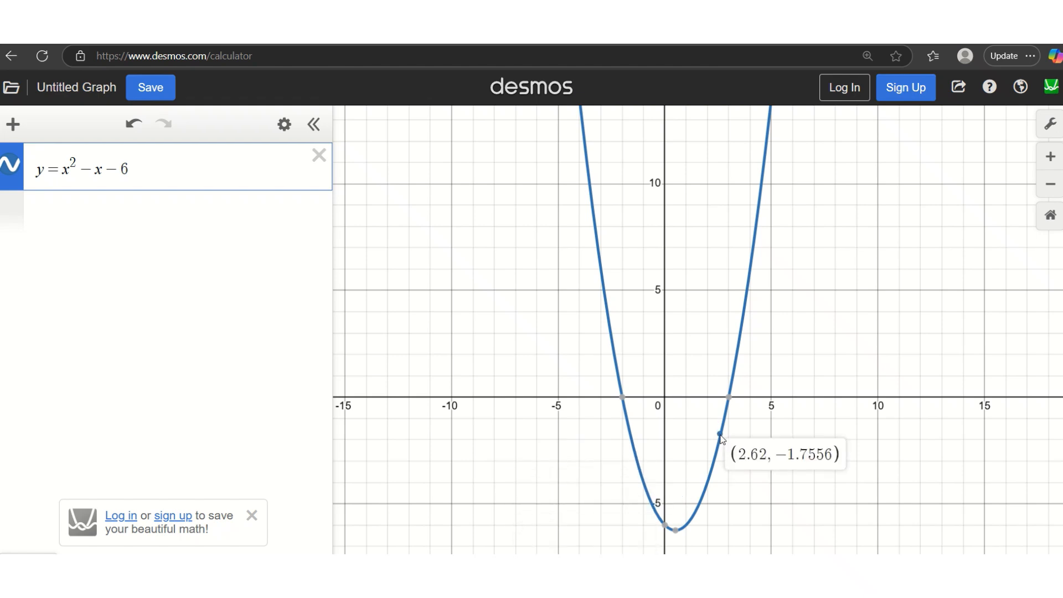
pyautogui.moveTo(720, 437); pyautogui.dragTo(722, 432)
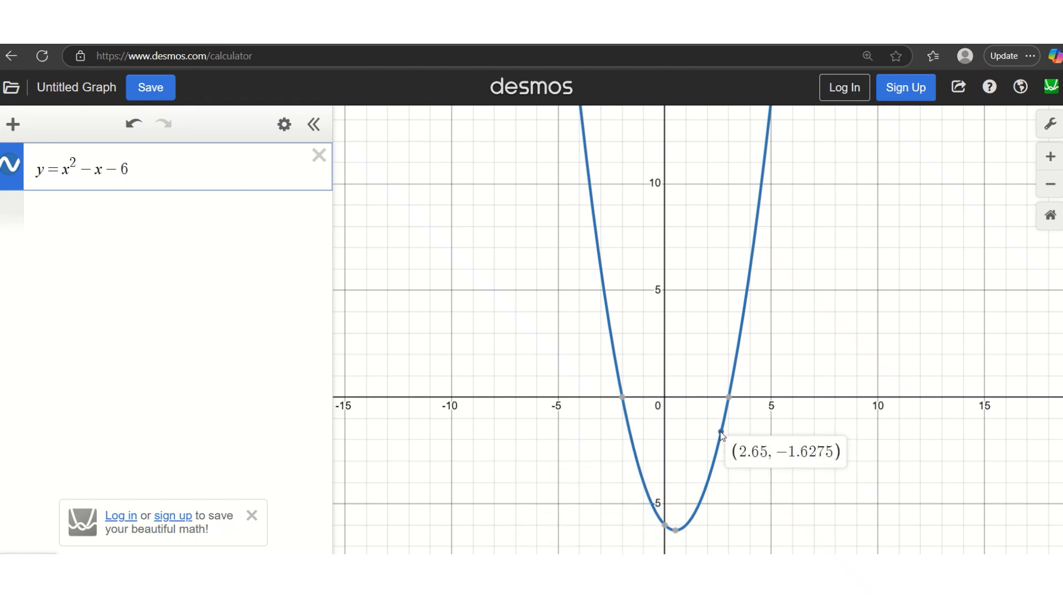
pyautogui.click(741, 324)
pyautogui.moveTo(740, 322); pyautogui.dragTo(742, 321)
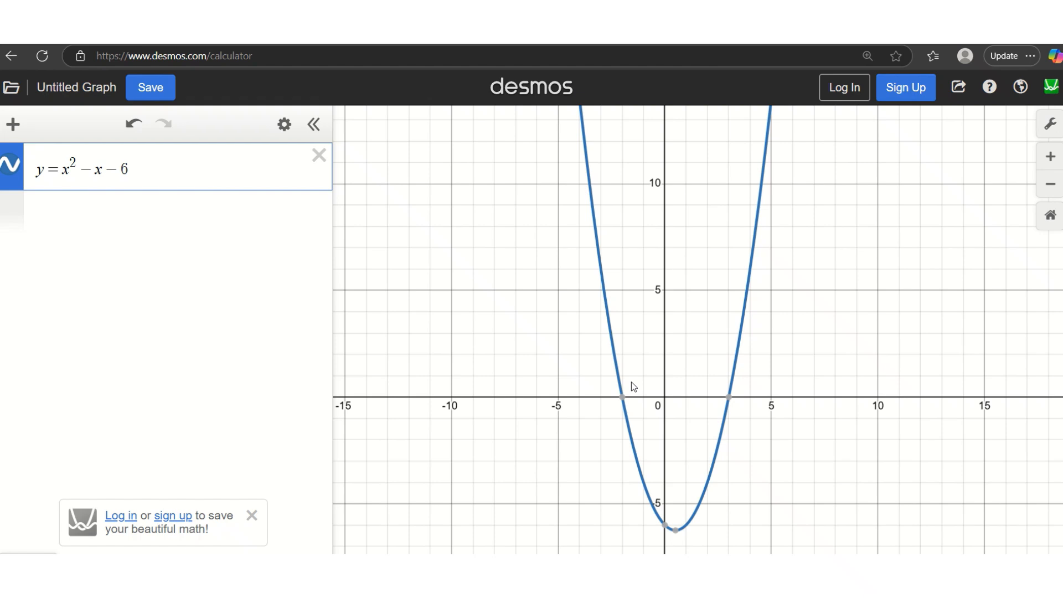
# Add the inequality y > 0 as a second expression and examine the part of the parabola below the x-axis
pyautogui.click(63, 205)
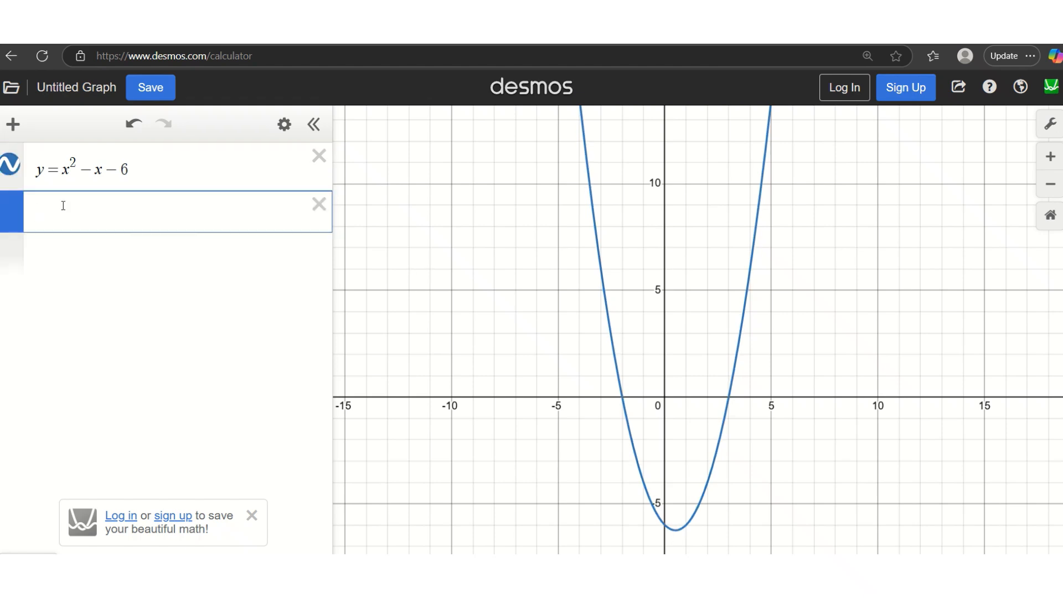
pyautogui.write('y>0')
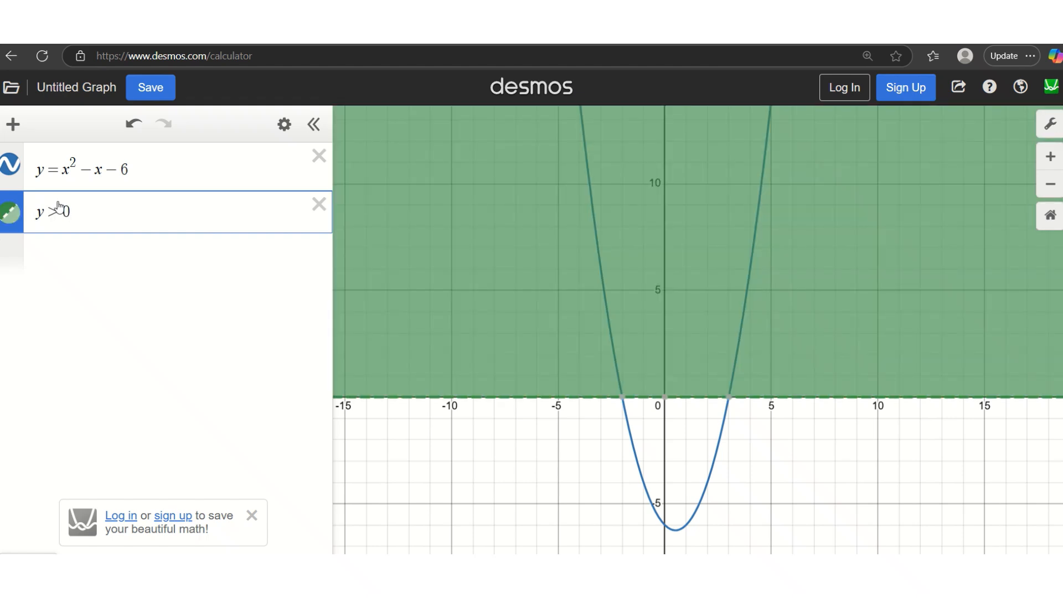
pyautogui.click(408, 220)
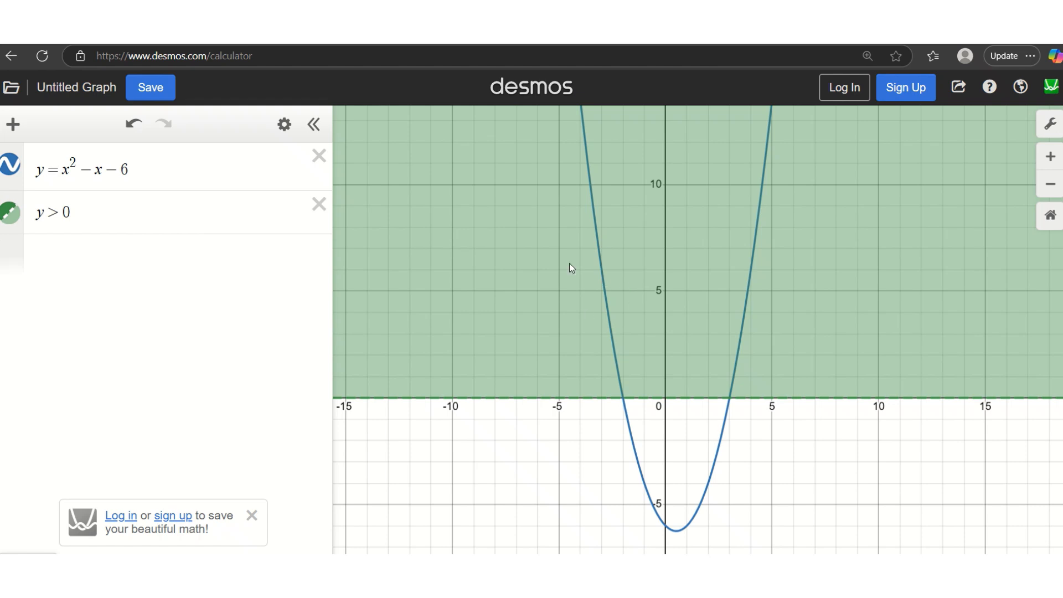
pyautogui.click(645, 485)
pyautogui.moveTo(644, 487)
pyautogui.mouseDown()
pyautogui.moveTo(670, 531)
pyautogui.moveTo(705, 487)
pyautogui.mouseUp()
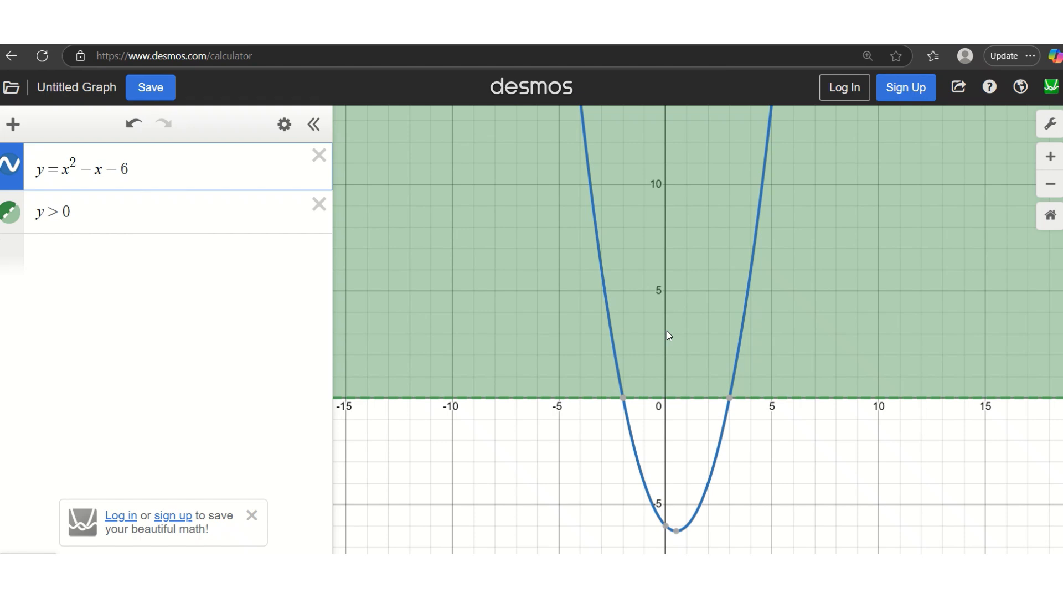
# Append an empty brace restriction to y > 0 and display the coordinates of both x-intercepts
pyautogui.click(119, 211)
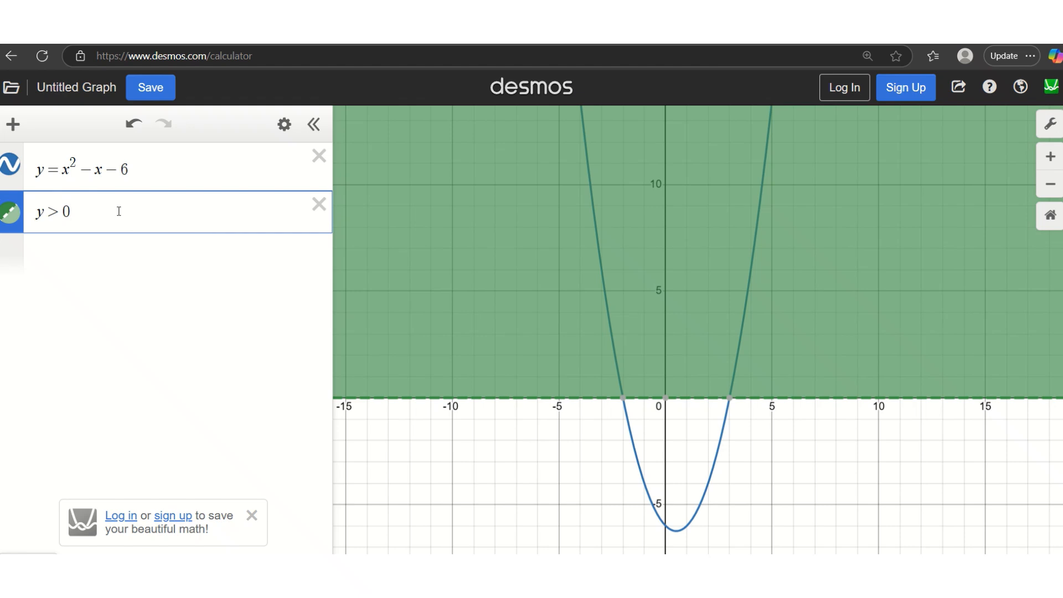
pyautogui.write('{')
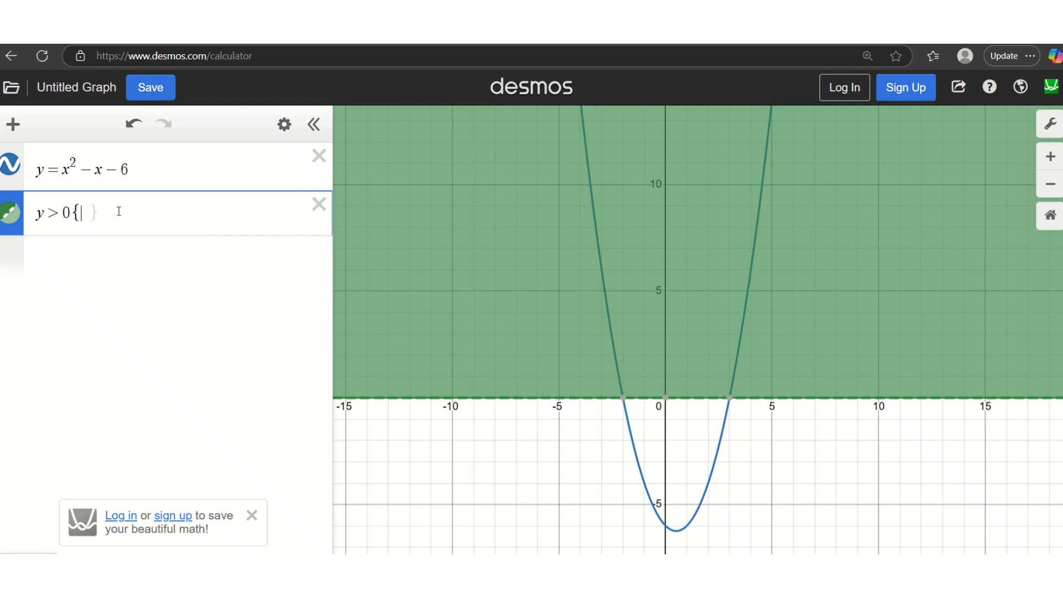
pyautogui.click(622, 397)
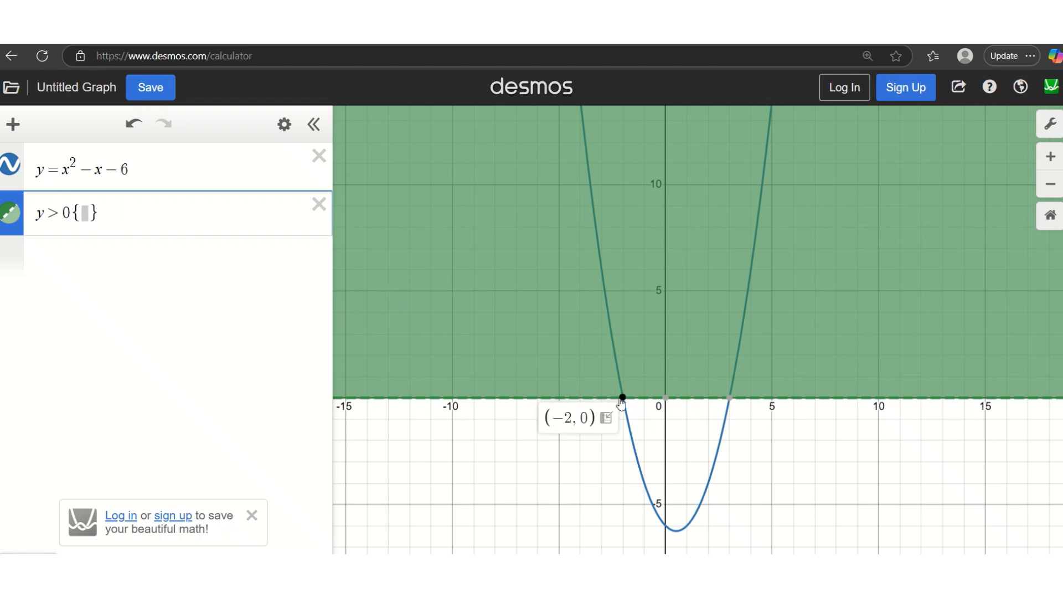
pyautogui.click(729, 397)
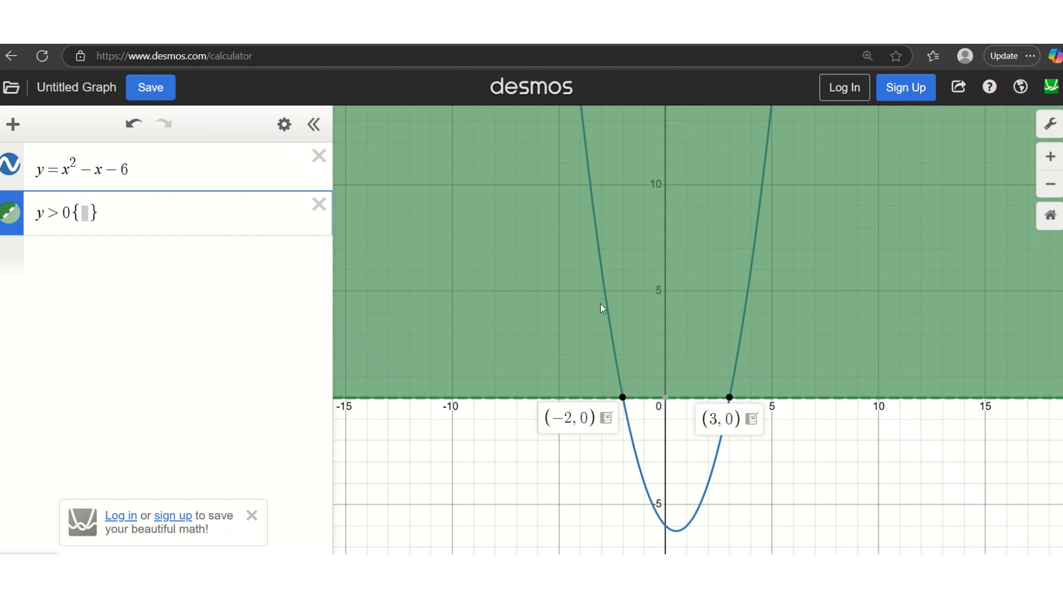
# Trace the parabola's left branch above the x-axis down to the left x-intercept to examine its positive interval
pyautogui.moveTo(593, 217); pyautogui.dragTo(619, 373)
pyautogui.moveTo(582, 159); pyautogui.dragTo(583, 174)
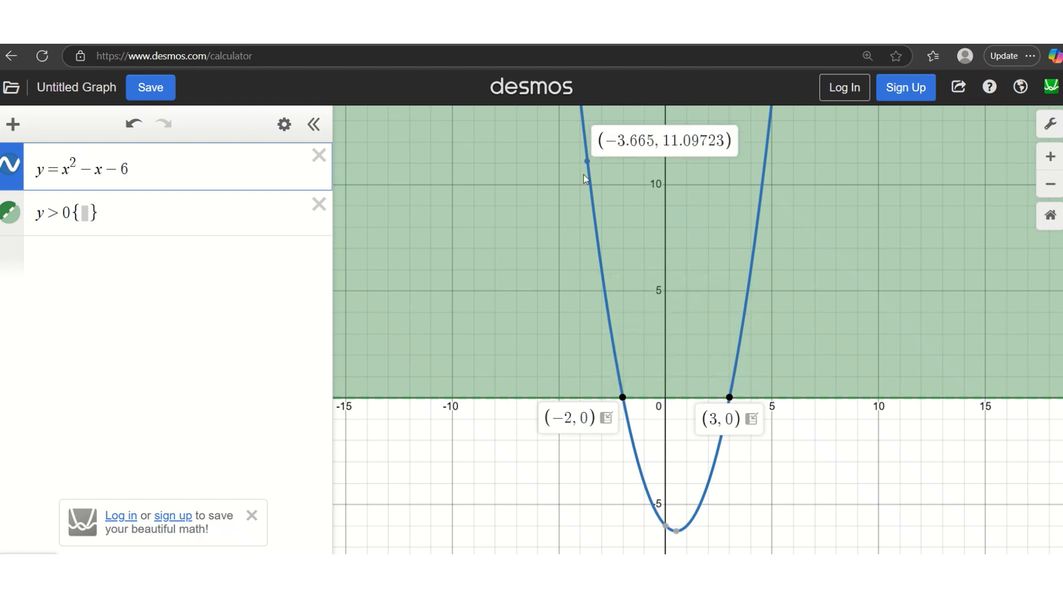
pyautogui.moveTo(622, 404)
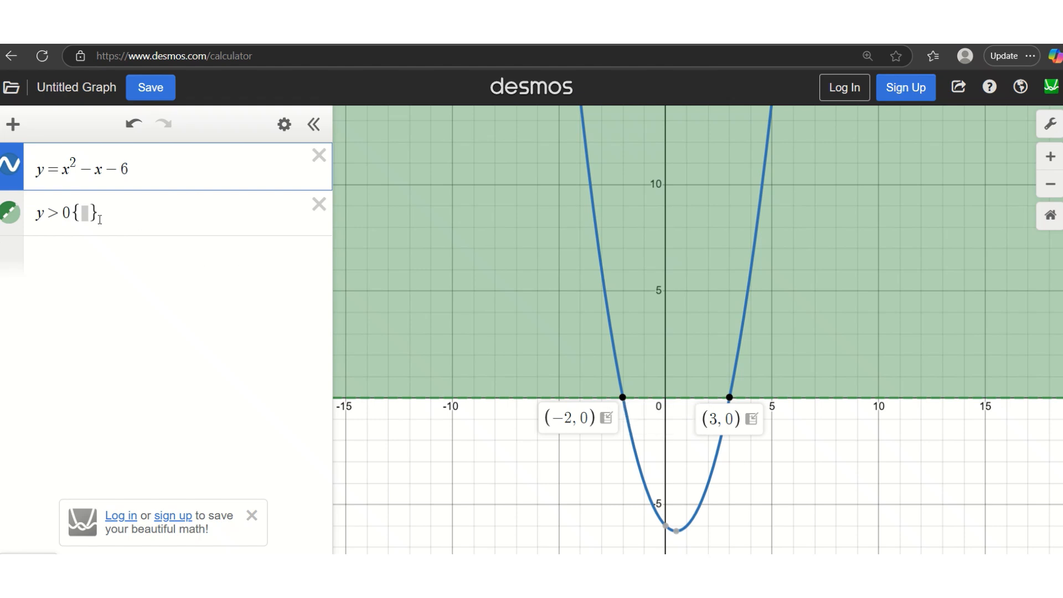
# Restrict the y > 0 shading to x < -2 by completing the condition in braces
pyautogui.click(83, 213)
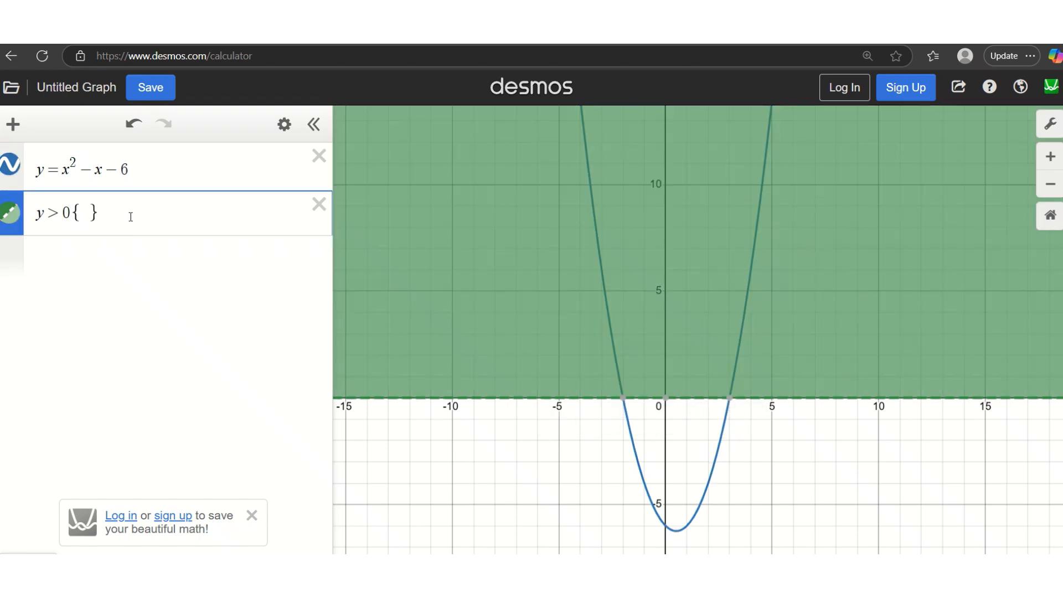
pyautogui.write('x<-2')
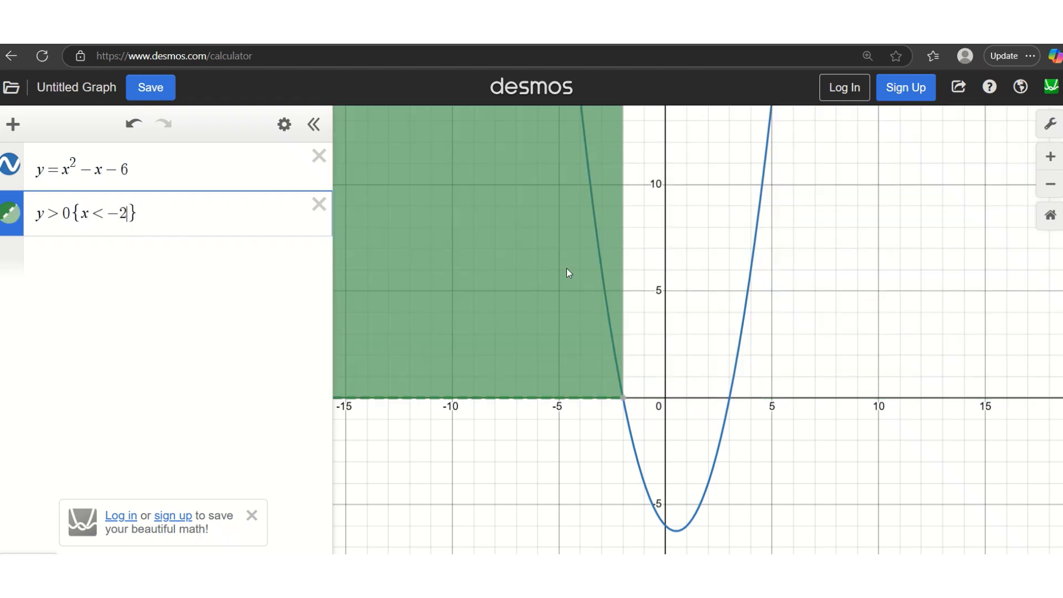
pyautogui.click(583, 361)
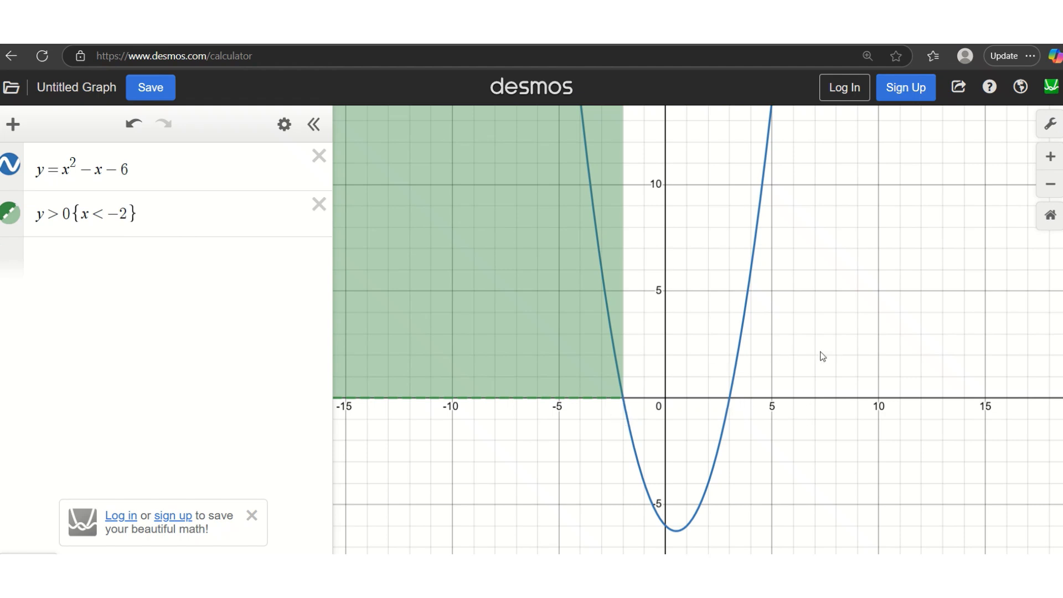
# Add x > 3 as a second condition in the y > 0 restriction, checking the parabola's right branch and its x-intercept
pyautogui.moveTo(738, 350); pyautogui.dragTo(747, 313)
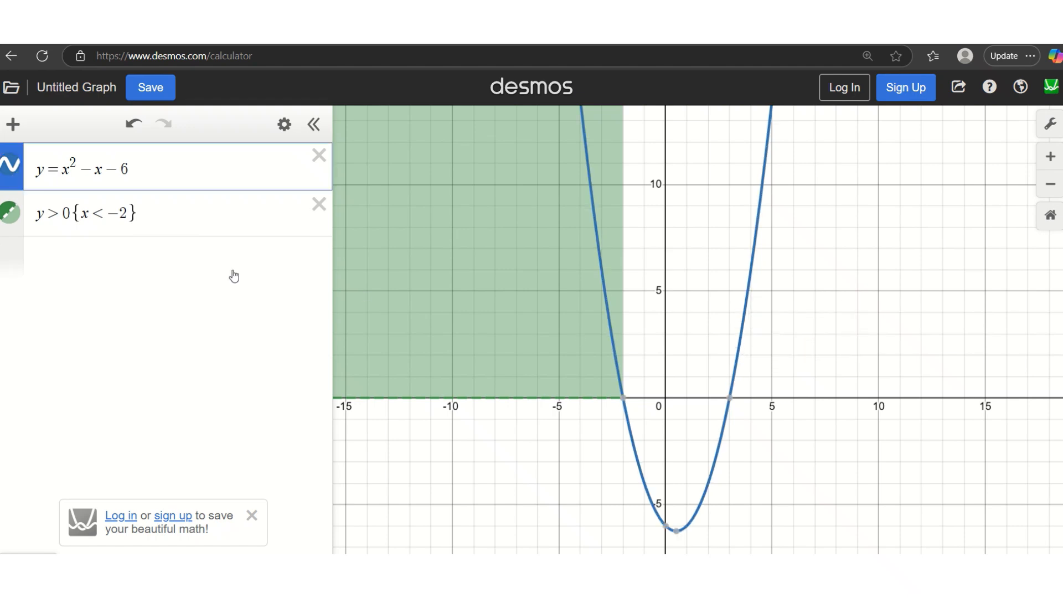
pyautogui.click(130, 213)
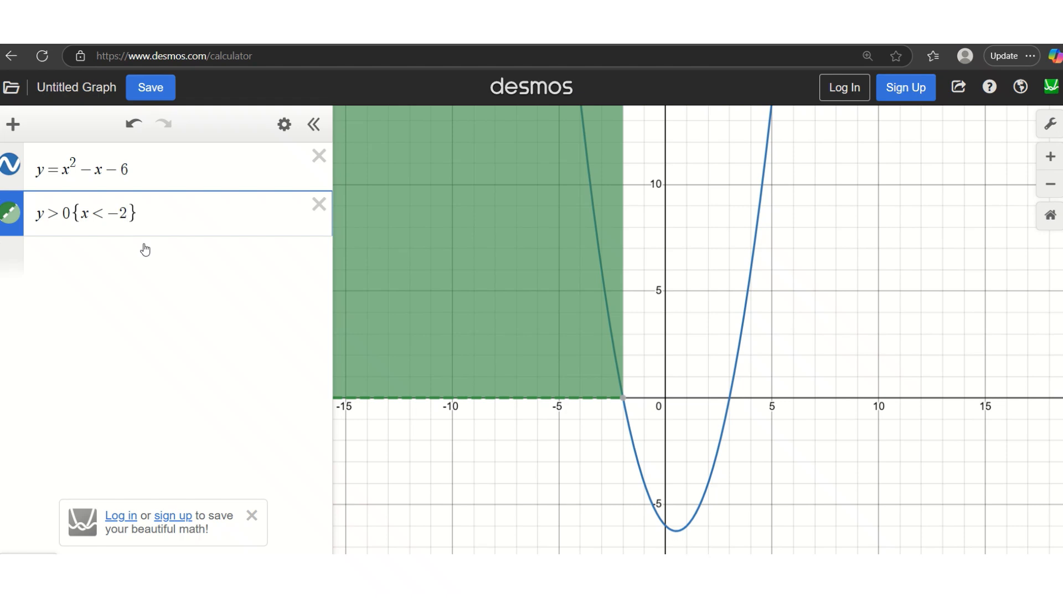
pyautogui.write(',')
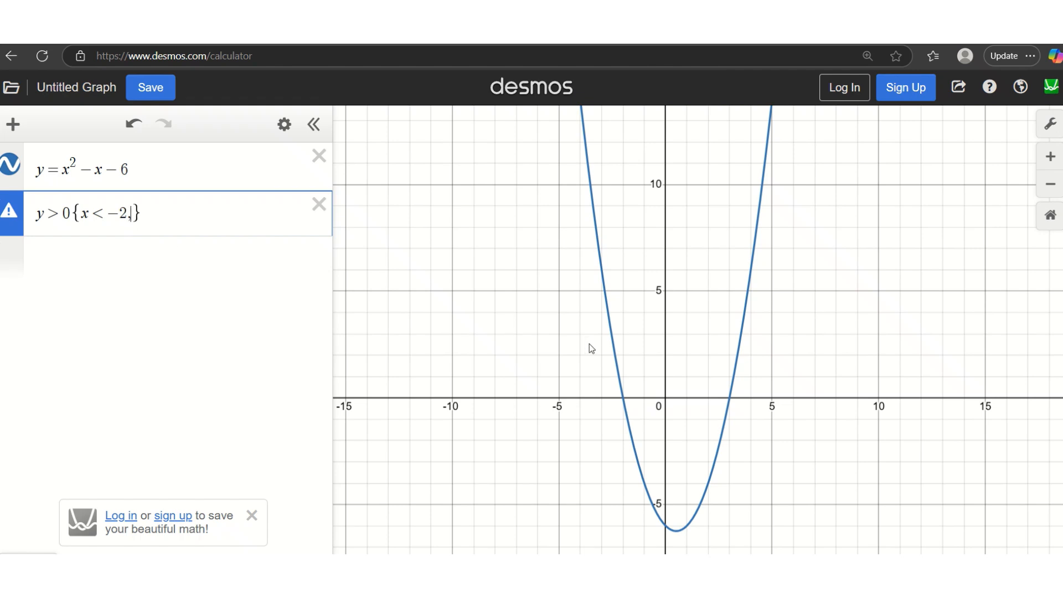
pyautogui.click(730, 398)
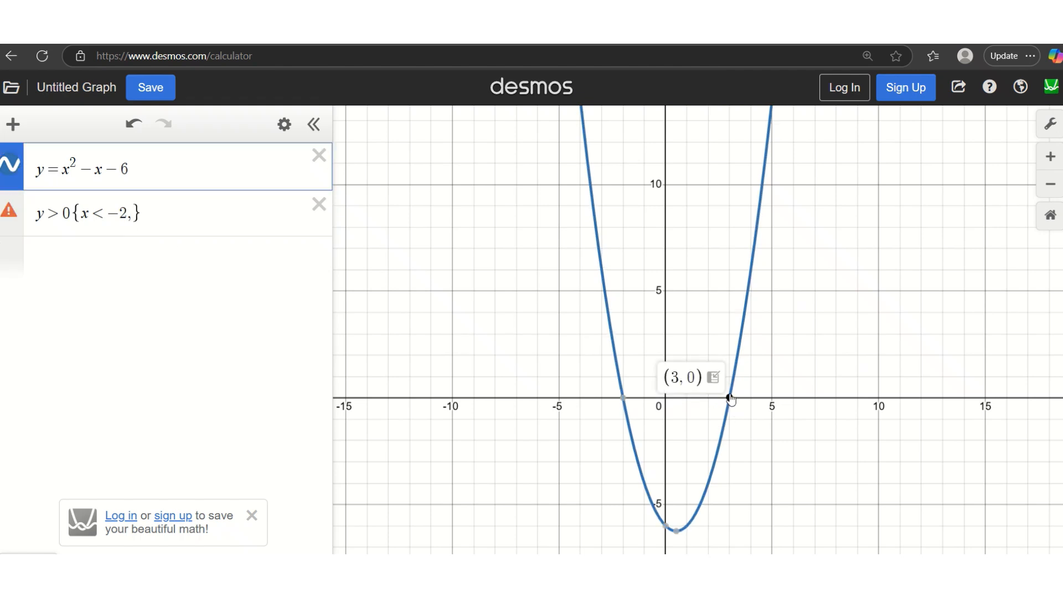
pyautogui.click(150, 218)
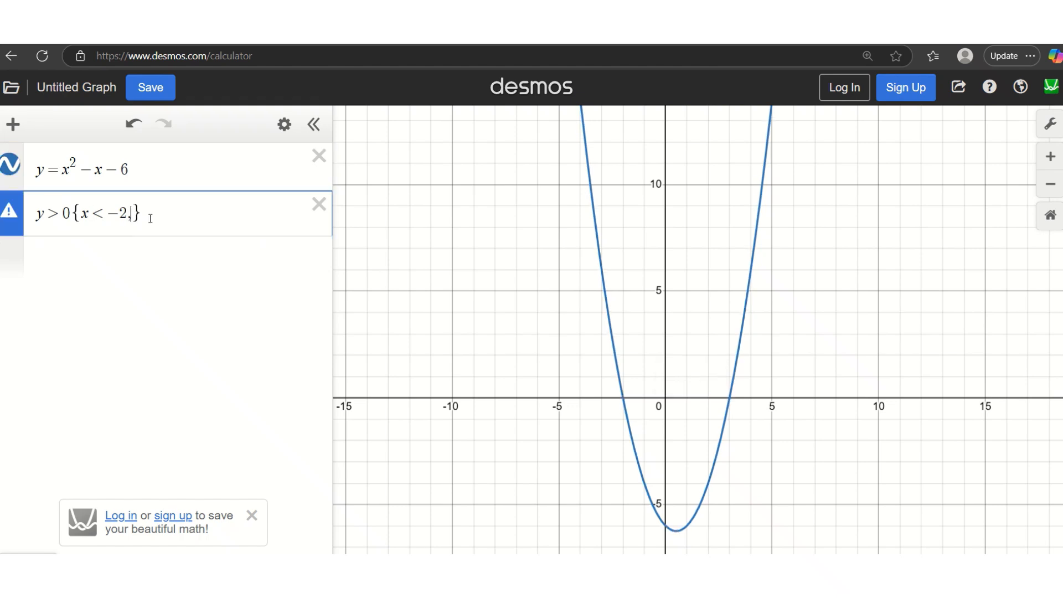
pyautogui.write('x>3')
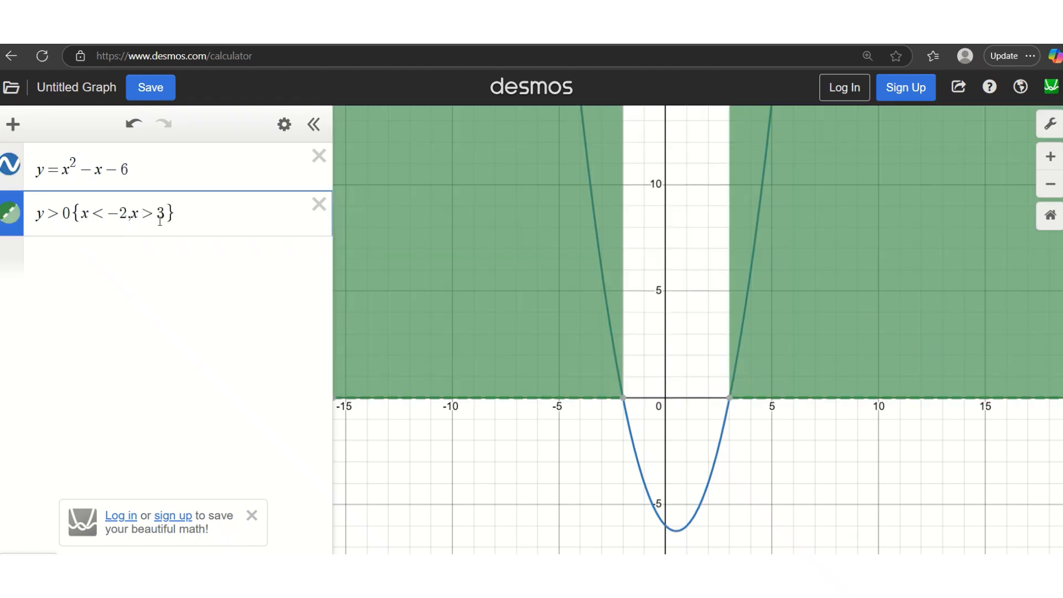
pyautogui.click(225, 221)
# Trace the part of the parabola below the x-axis and display the coordinates of both x-intercepts
pyautogui.click(595, 241)
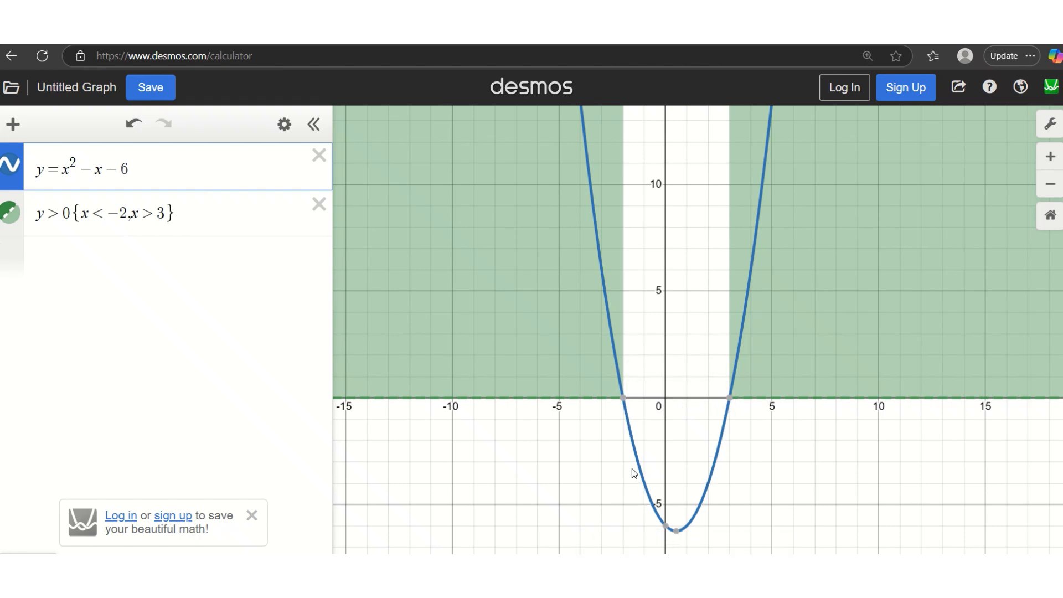
pyautogui.moveTo(718, 435); pyautogui.dragTo(719, 473)
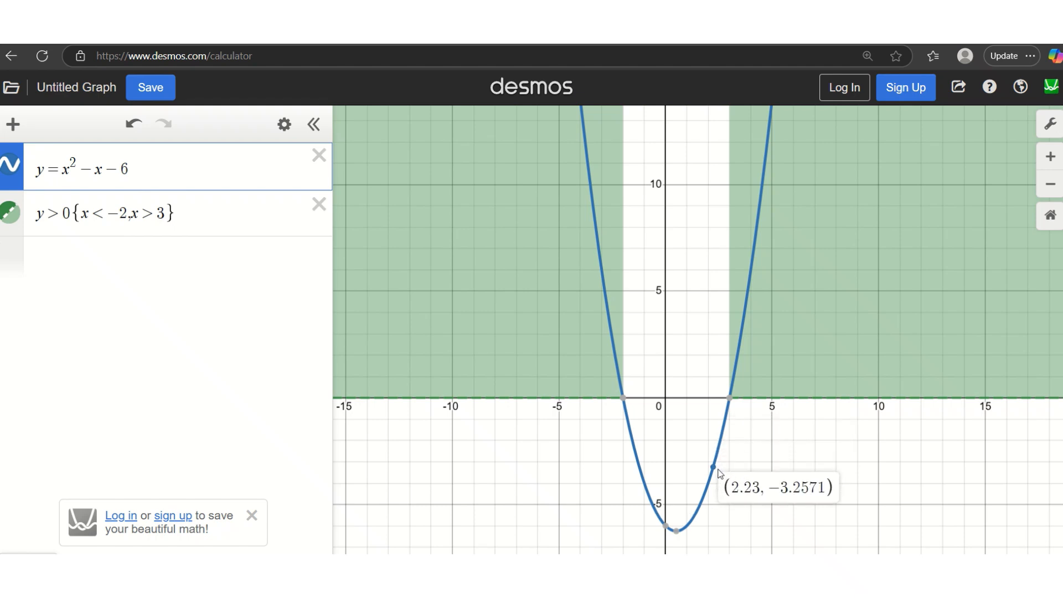
pyautogui.moveTo(731, 406)
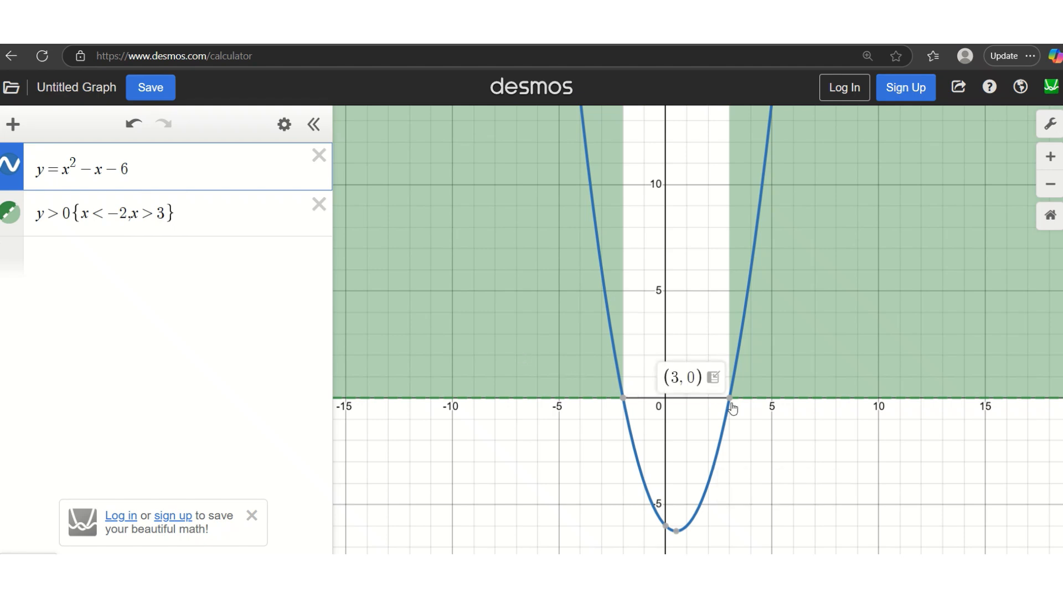
pyautogui.click(623, 401)
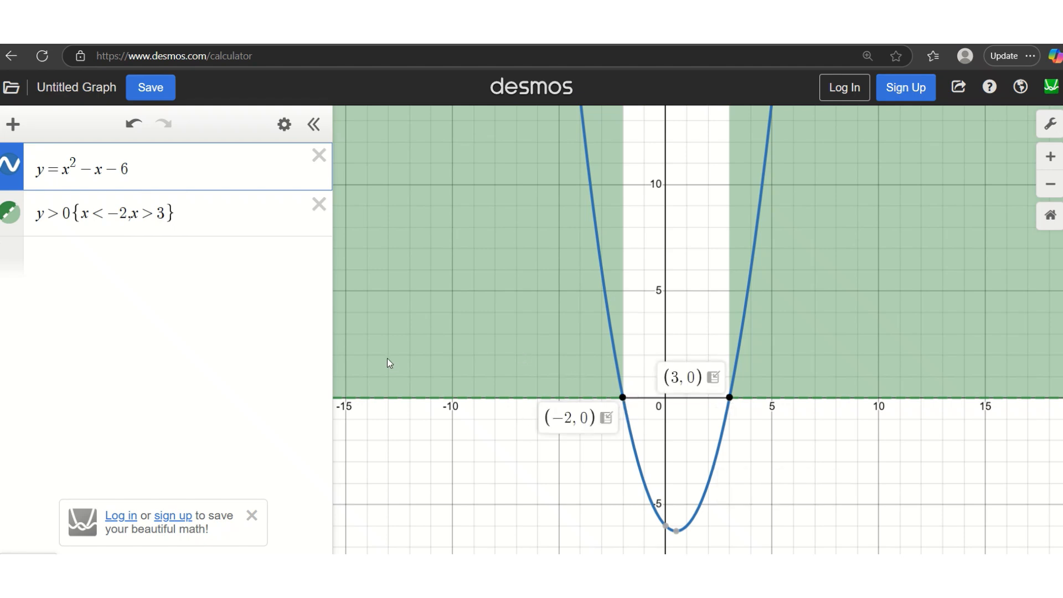
# Add the inequality y < 0 as a third expression to shade the region below the x-axis
pyautogui.click(95, 254)
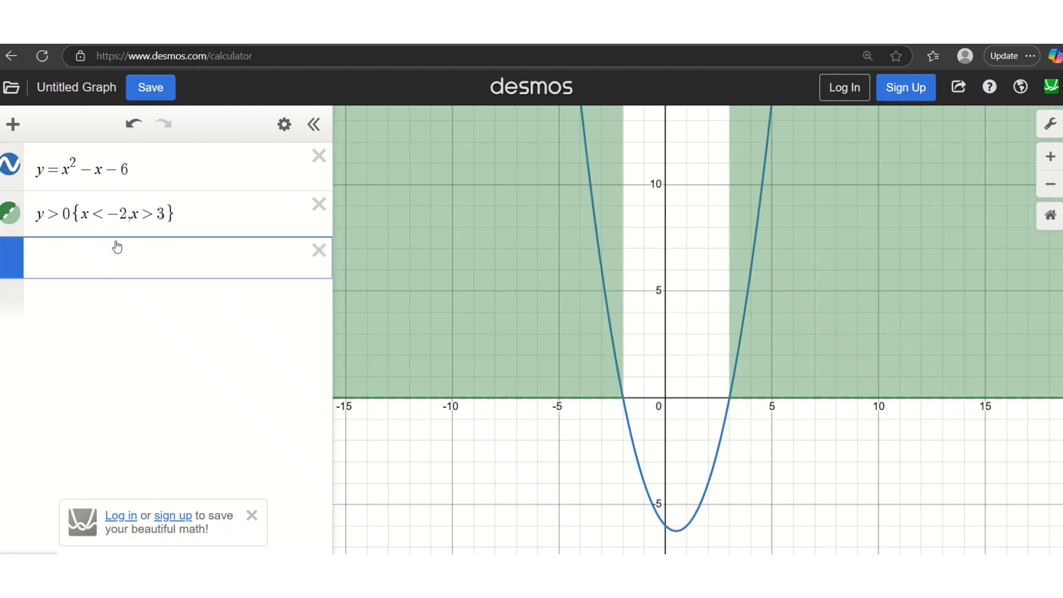
pyautogui.write('y<0')
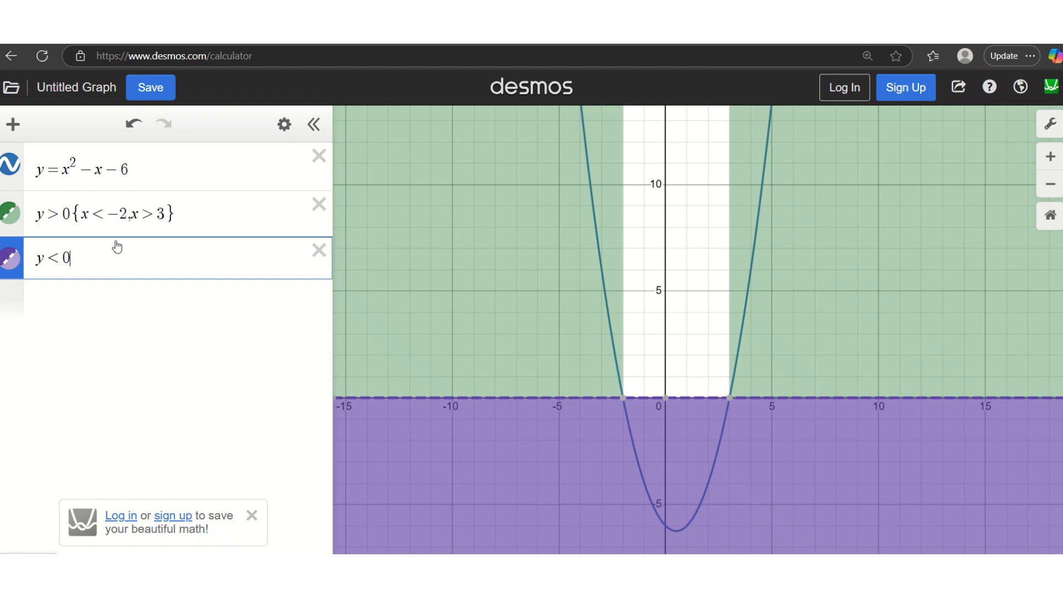
pyautogui.click(510, 454)
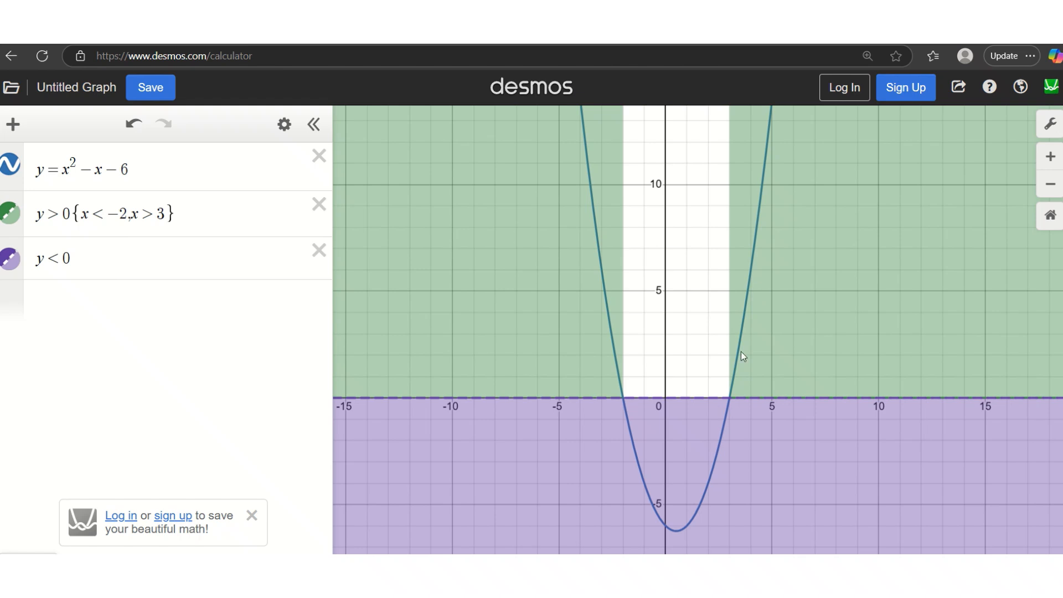
# Display both x-intercepts' coordinates and restrict the y < 0 shading to -2 < x < 3 with a condition in braces
pyautogui.click(624, 398)
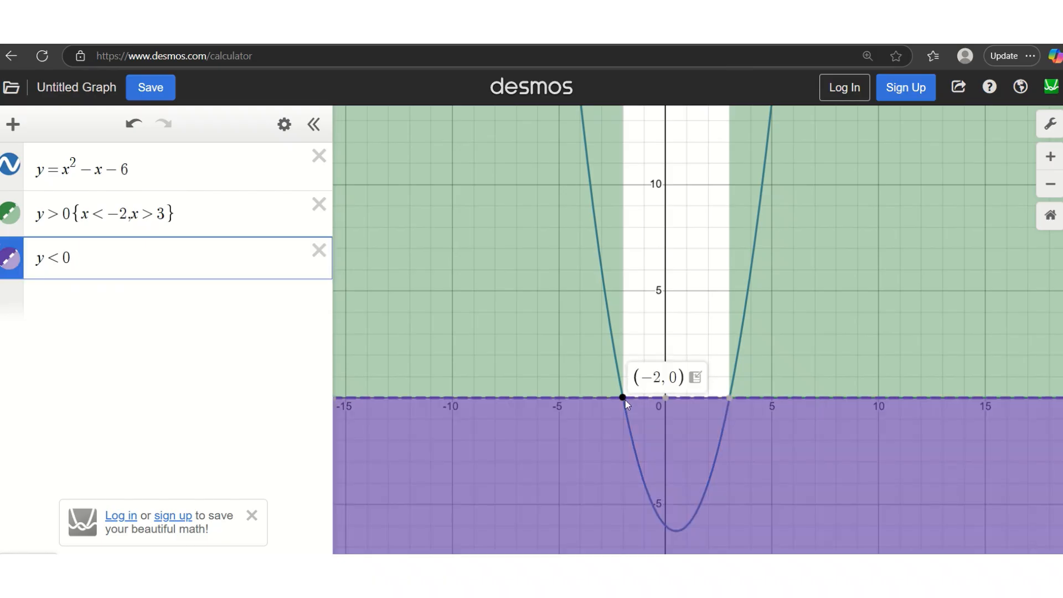
pyautogui.click(730, 397)
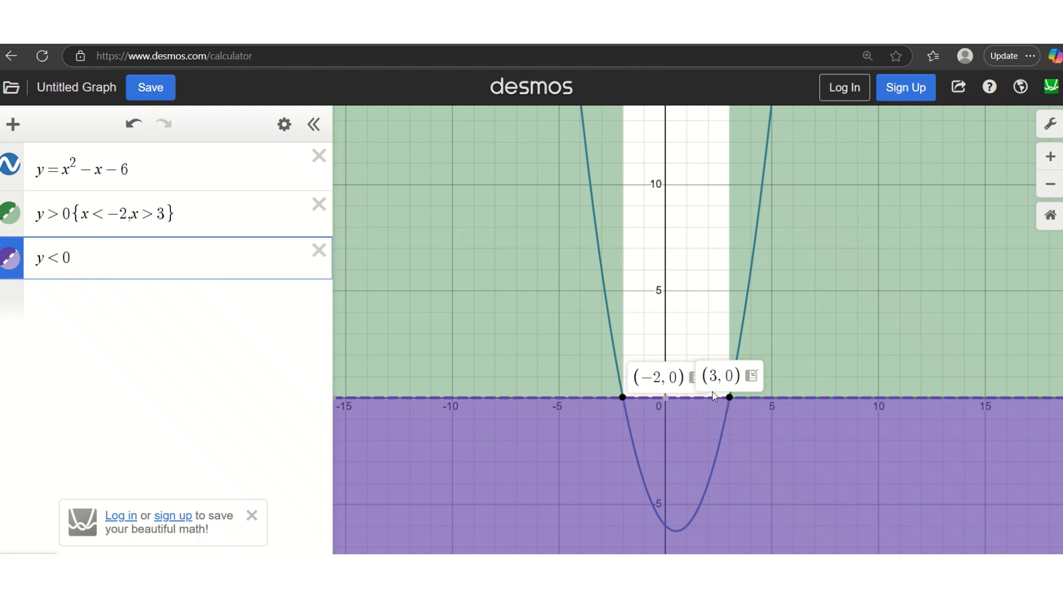
pyautogui.click(120, 255)
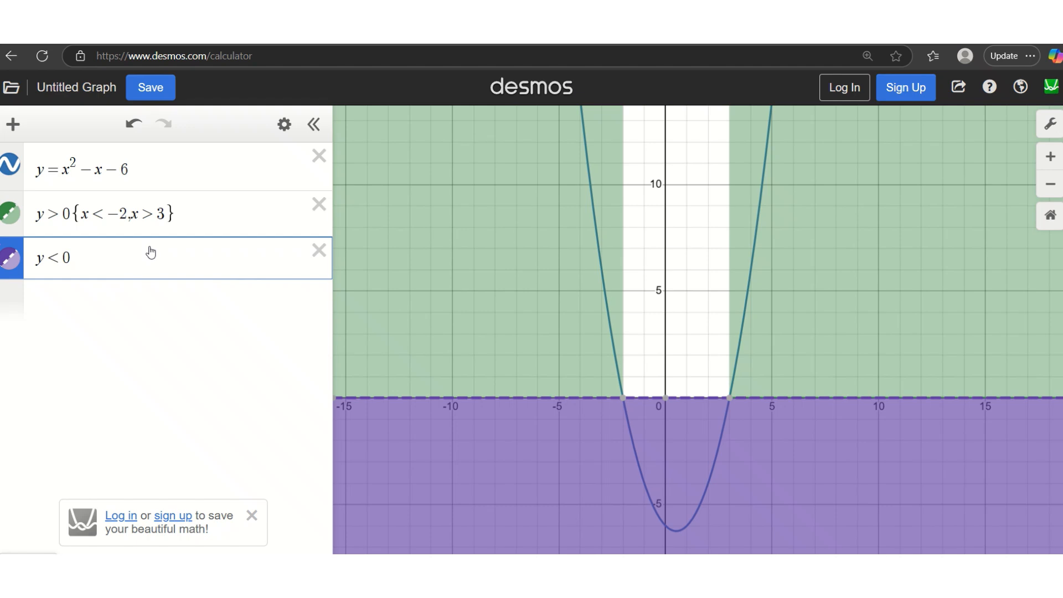
pyautogui.write('{')
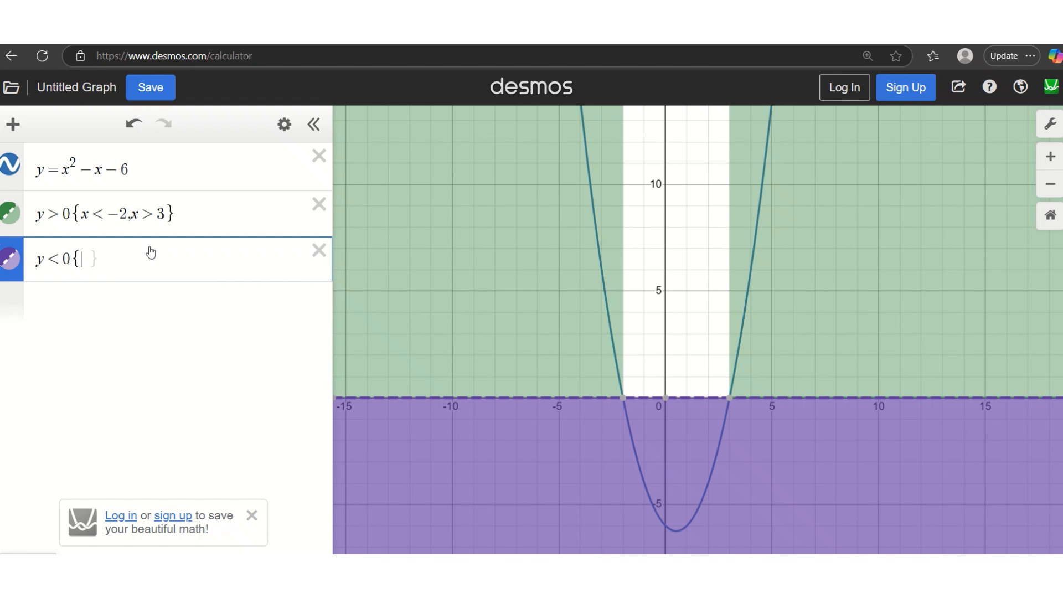
pyautogui.write('-2<')
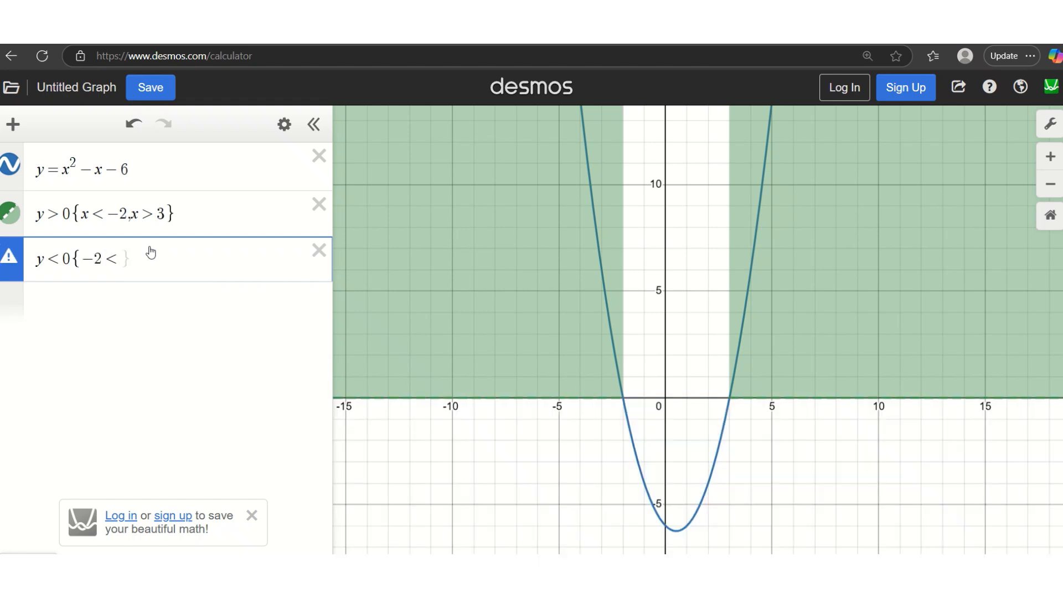
pyautogui.write('x<3}')
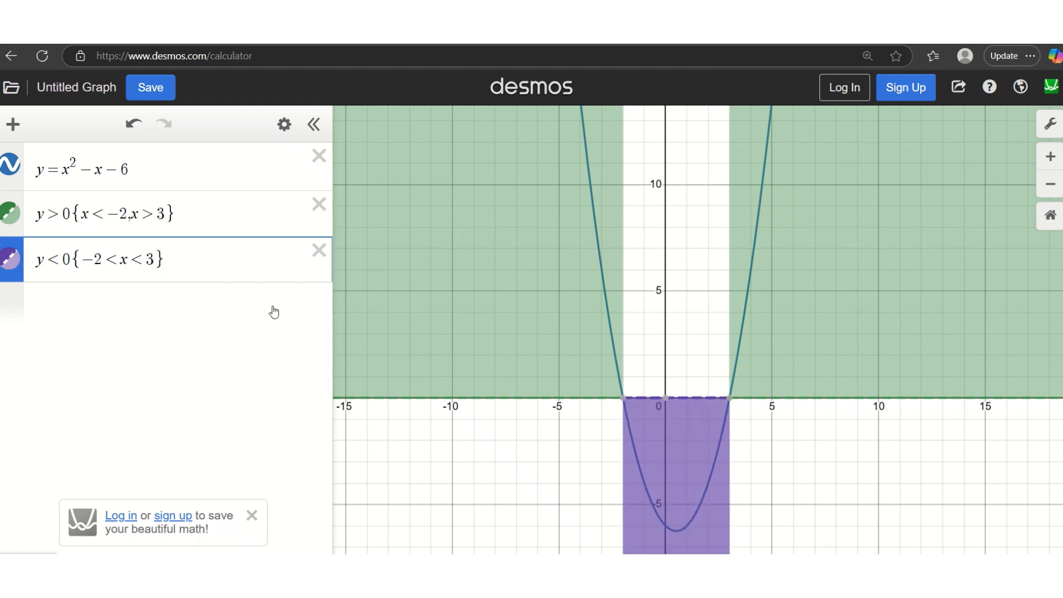
pyautogui.click(456, 444)
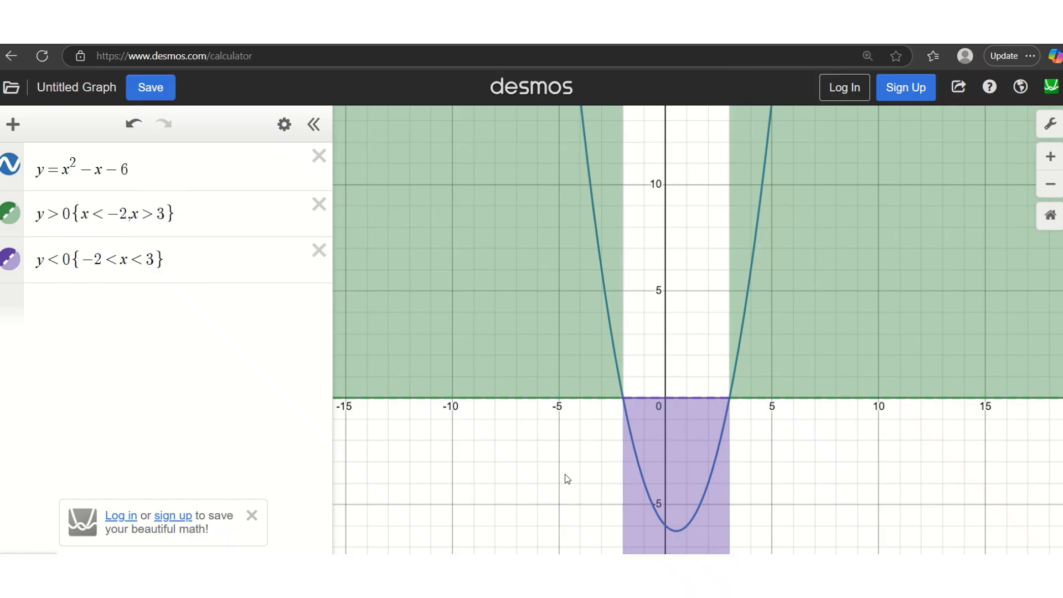